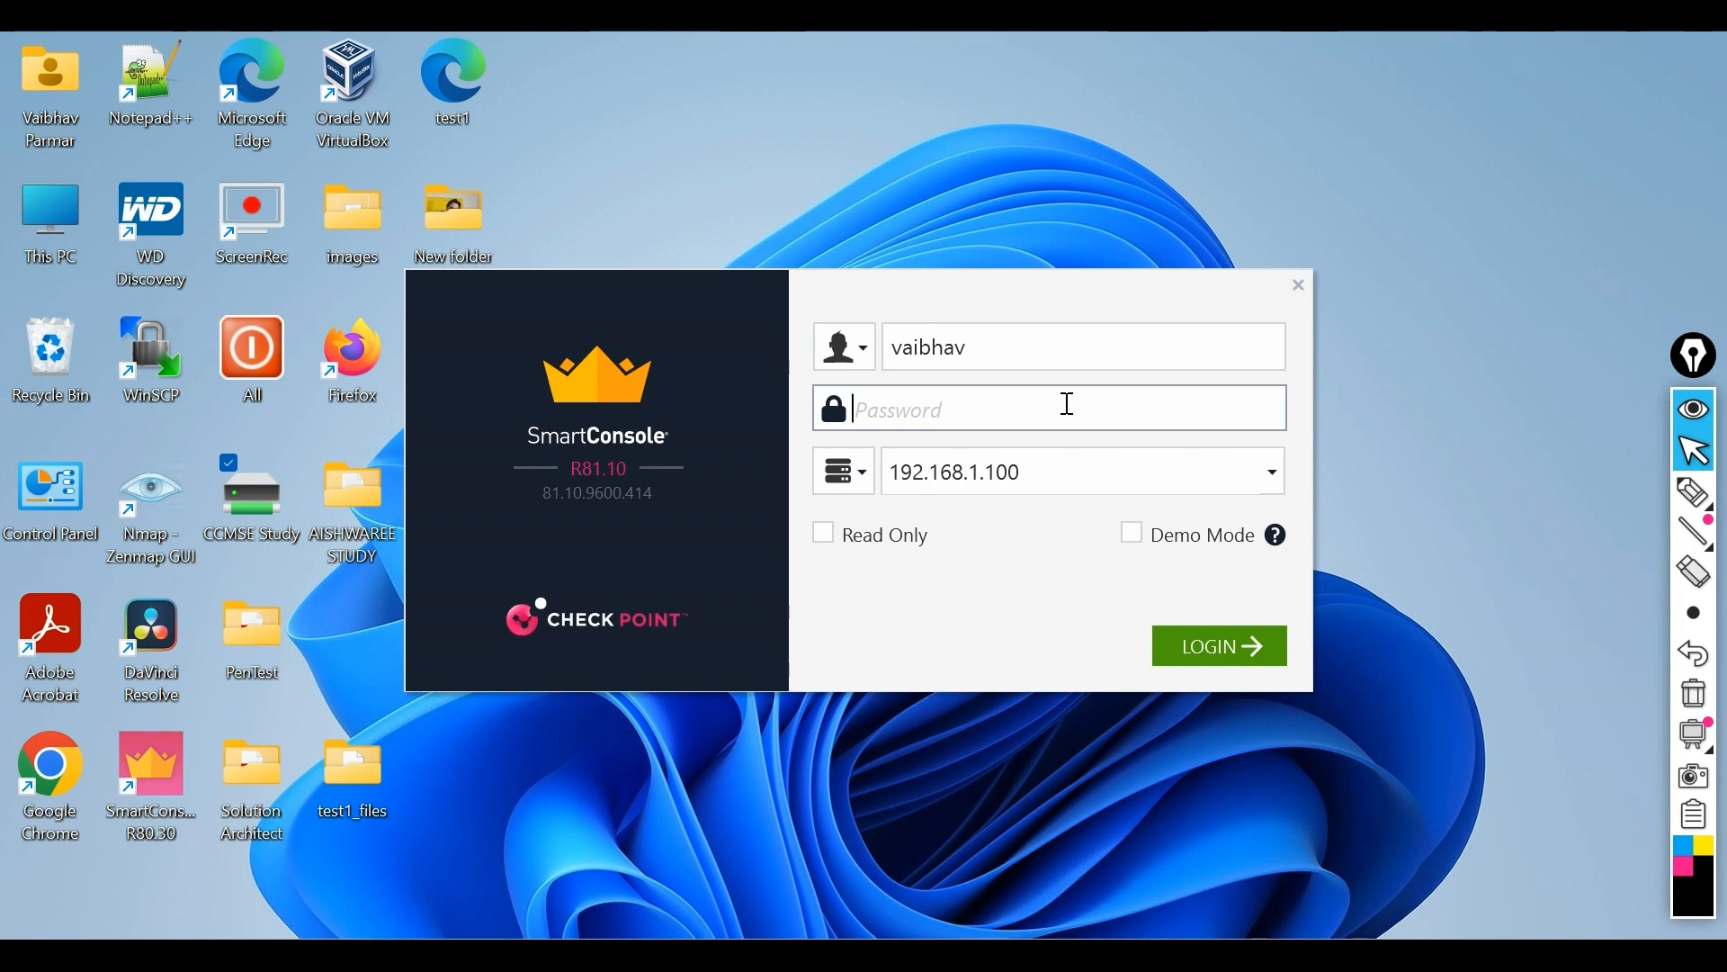
# - Log in to the management server at 192.168.1.100 with the account password
pyautogui.write('•••••••')
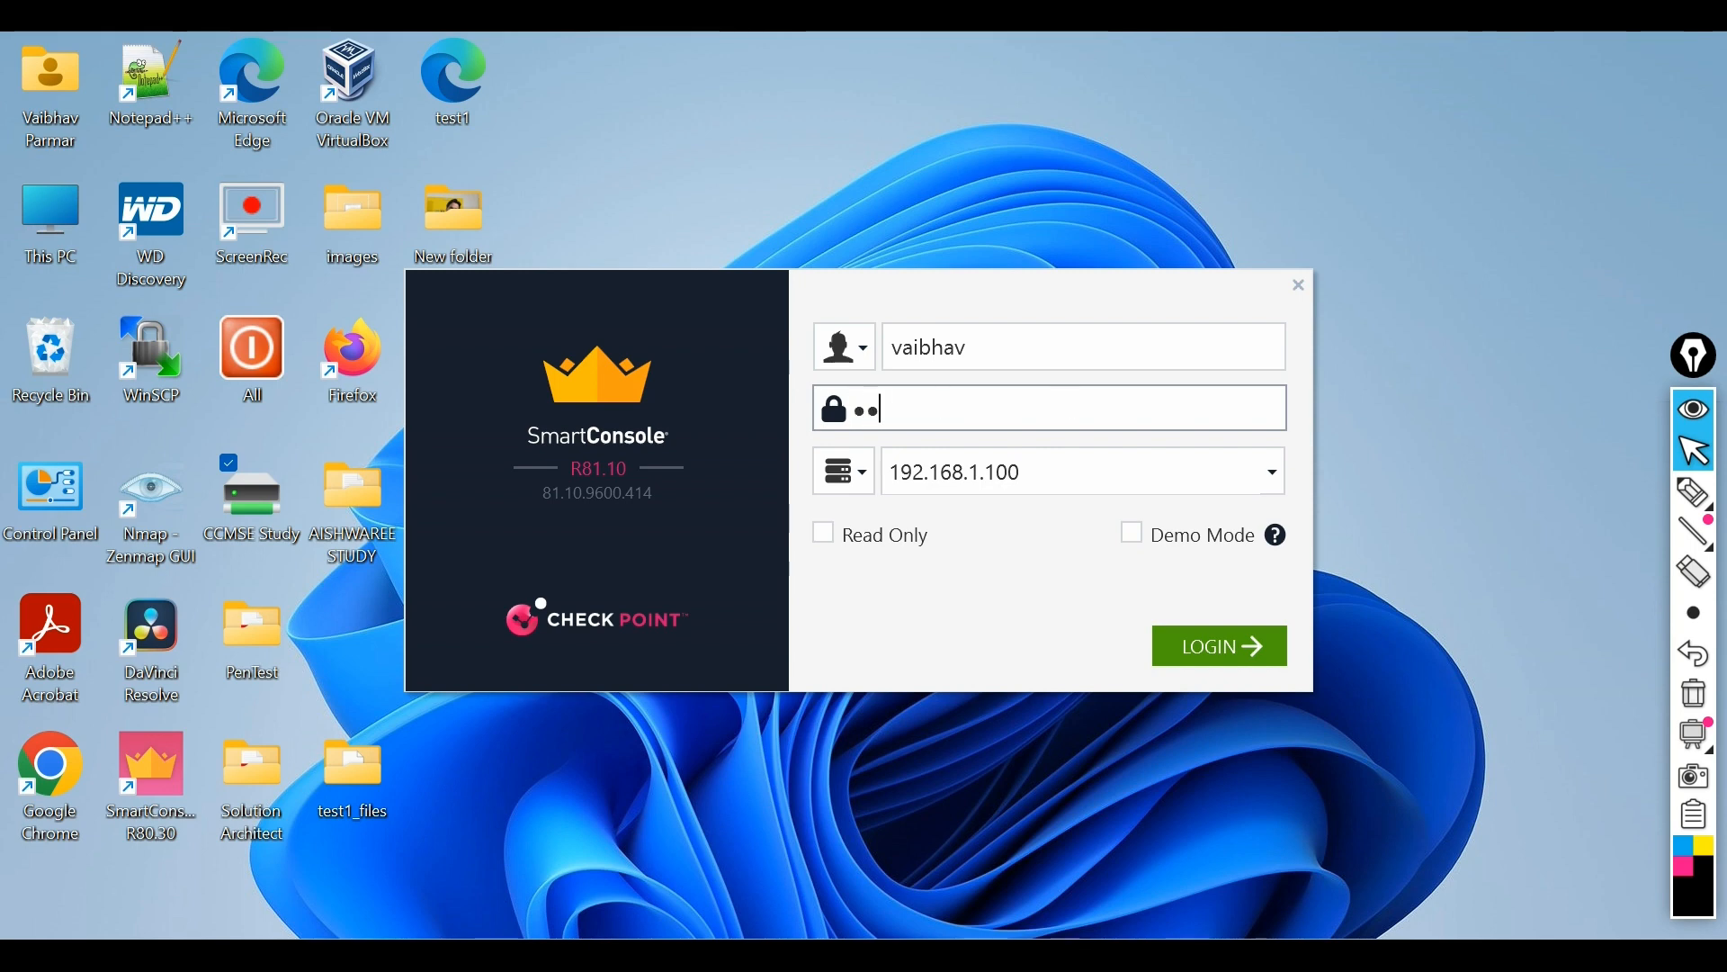
pyautogui.write('•')
pyautogui.click(1232, 632)
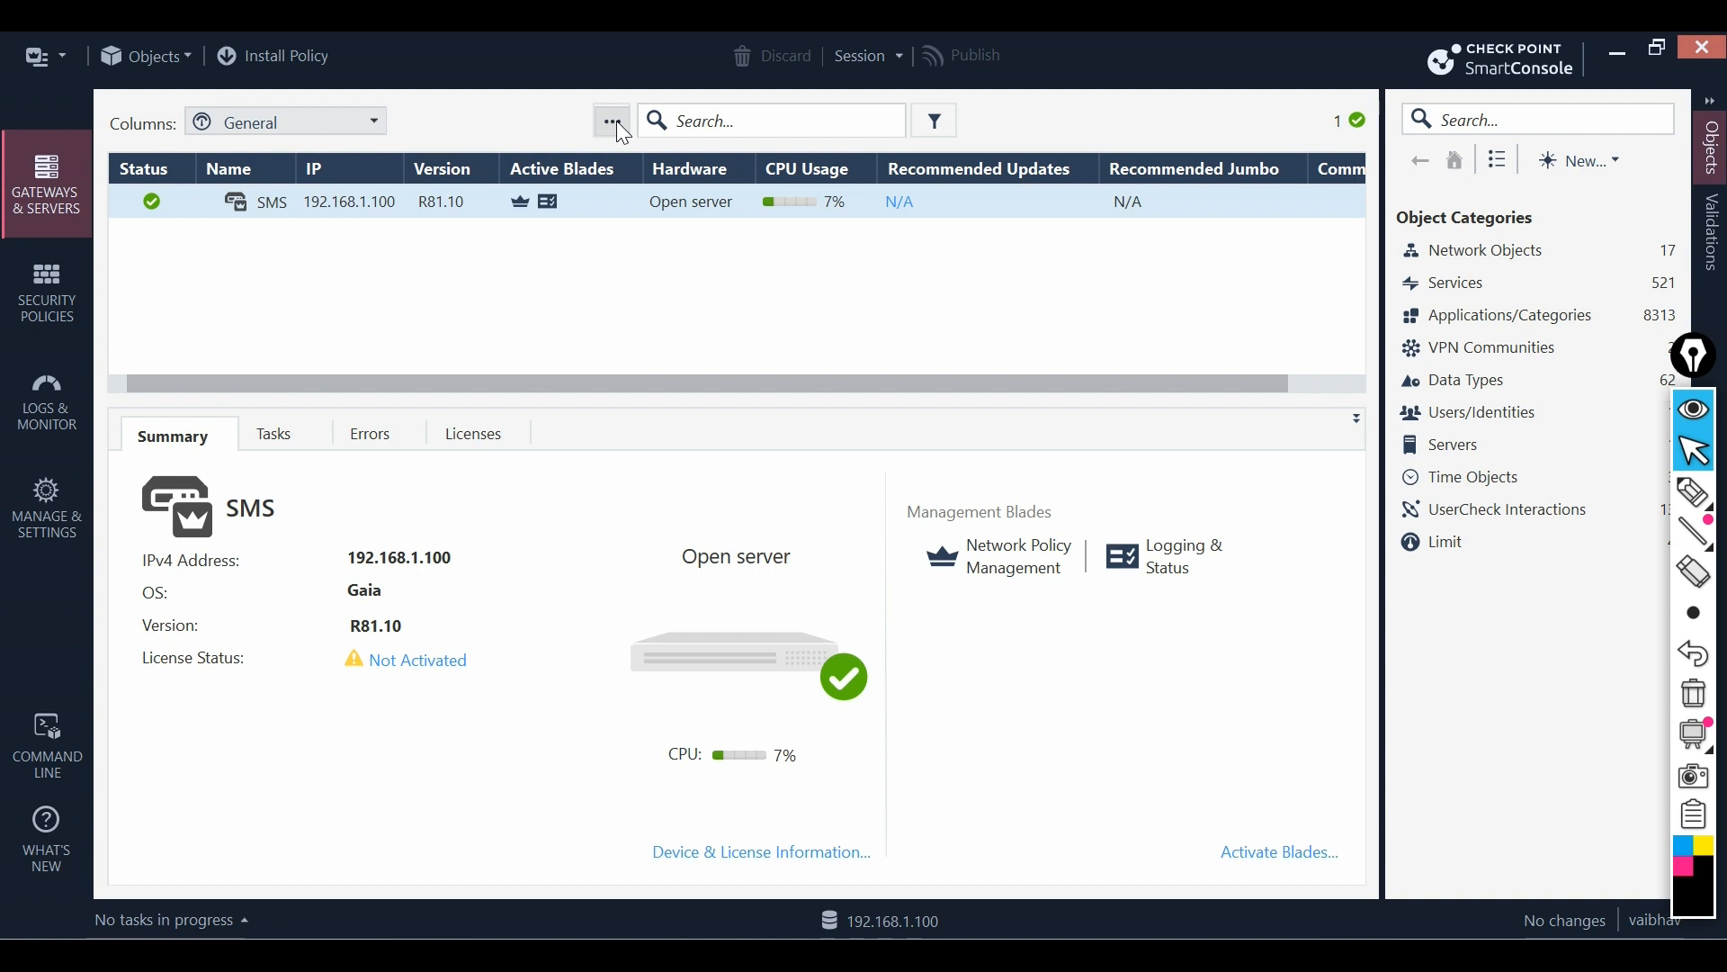
# - Expand the Gateways & Servers '...' menu's New submenu to show Gateway, Cluster, VSX and More
pyautogui.click(1693, 493)
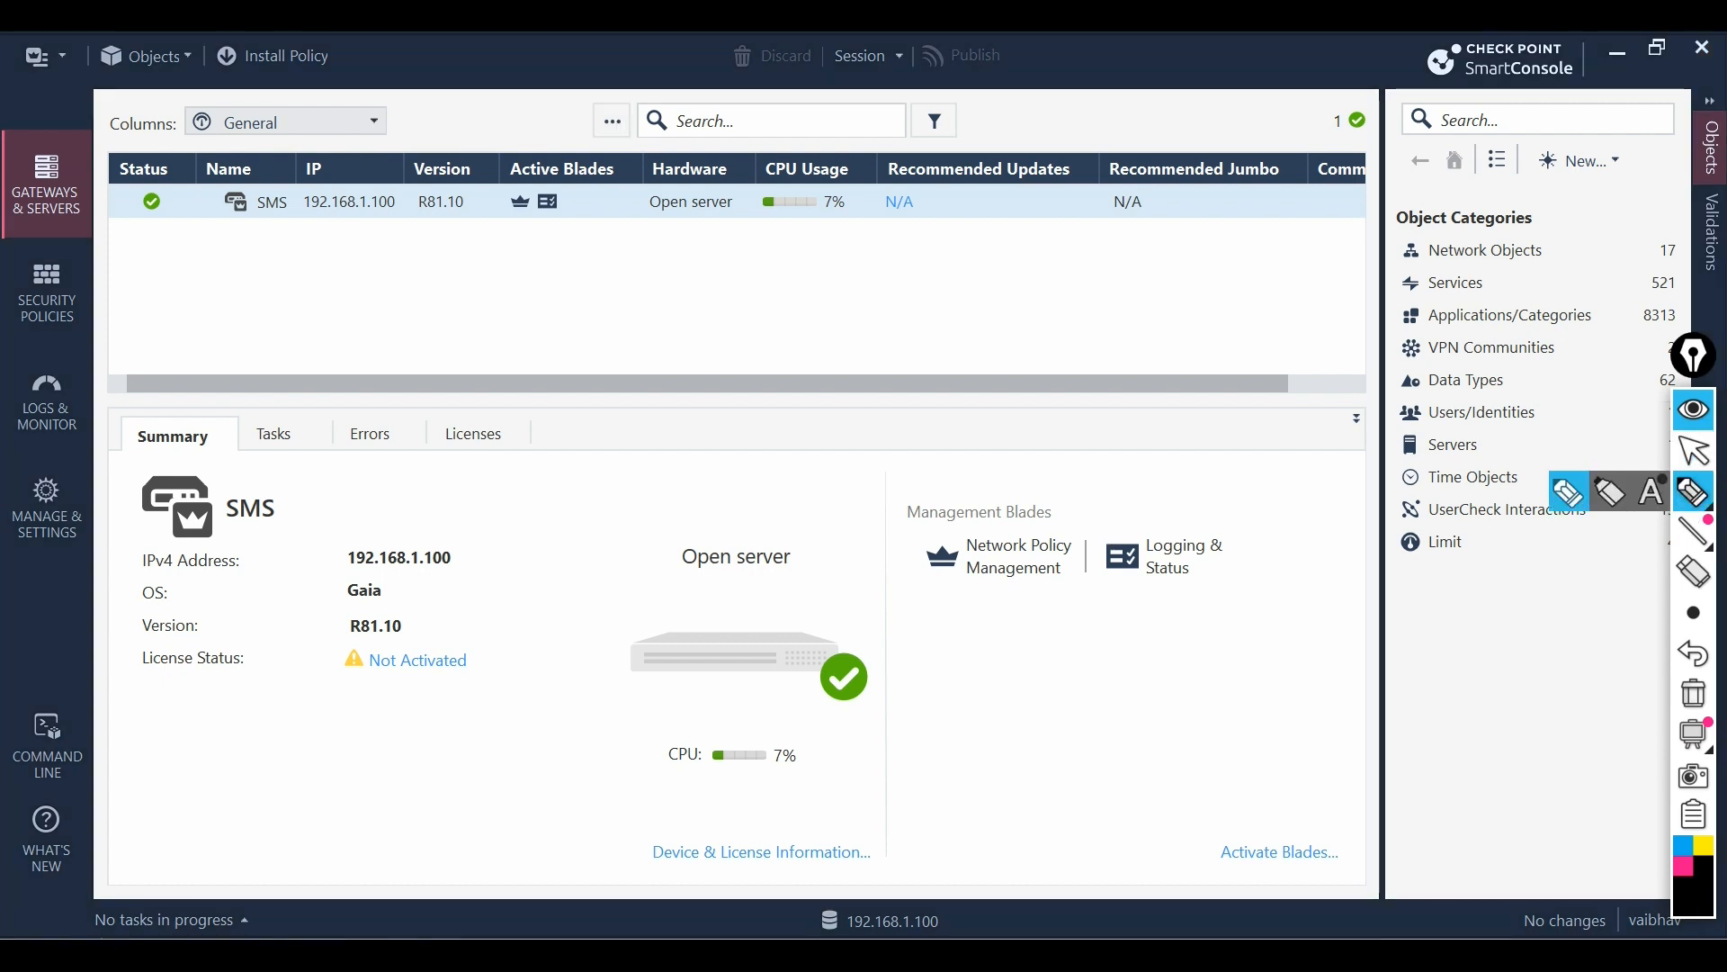
pyautogui.moveTo(617, 144)
pyautogui.mouseDown()
pyautogui.moveTo(598, 226)
pyautogui.moveTo(615, 136)
pyautogui.moveTo(644, 149)
pyautogui.mouseUp()
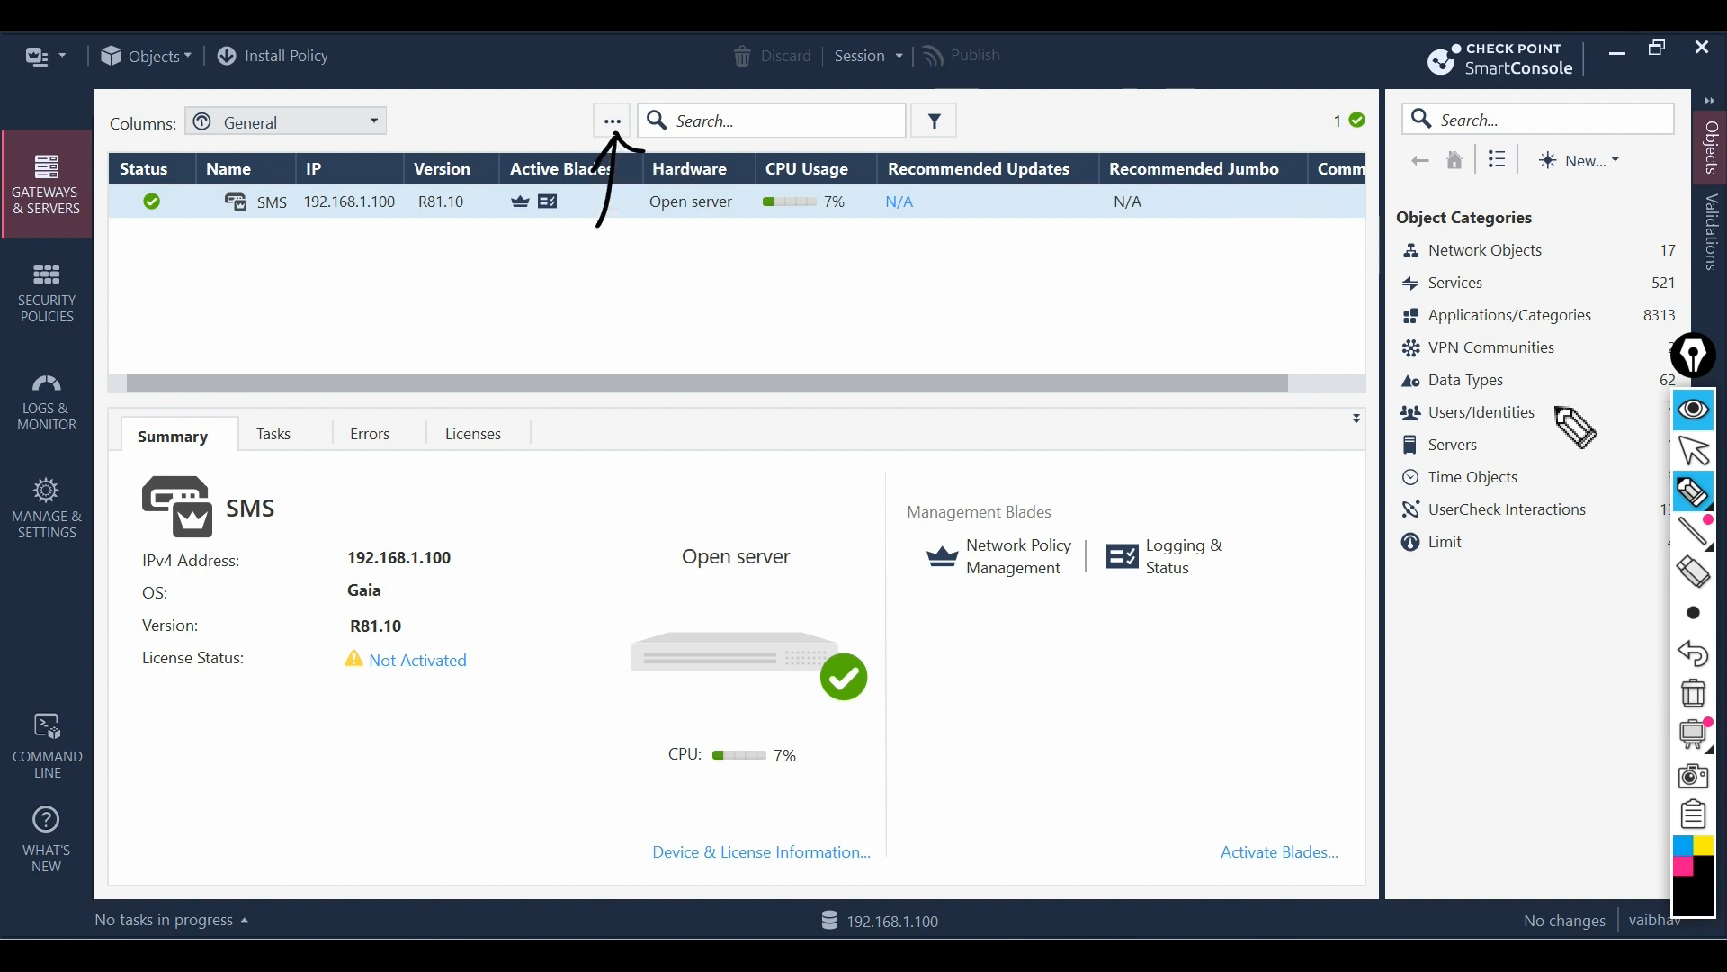
pyautogui.click(1693, 450)
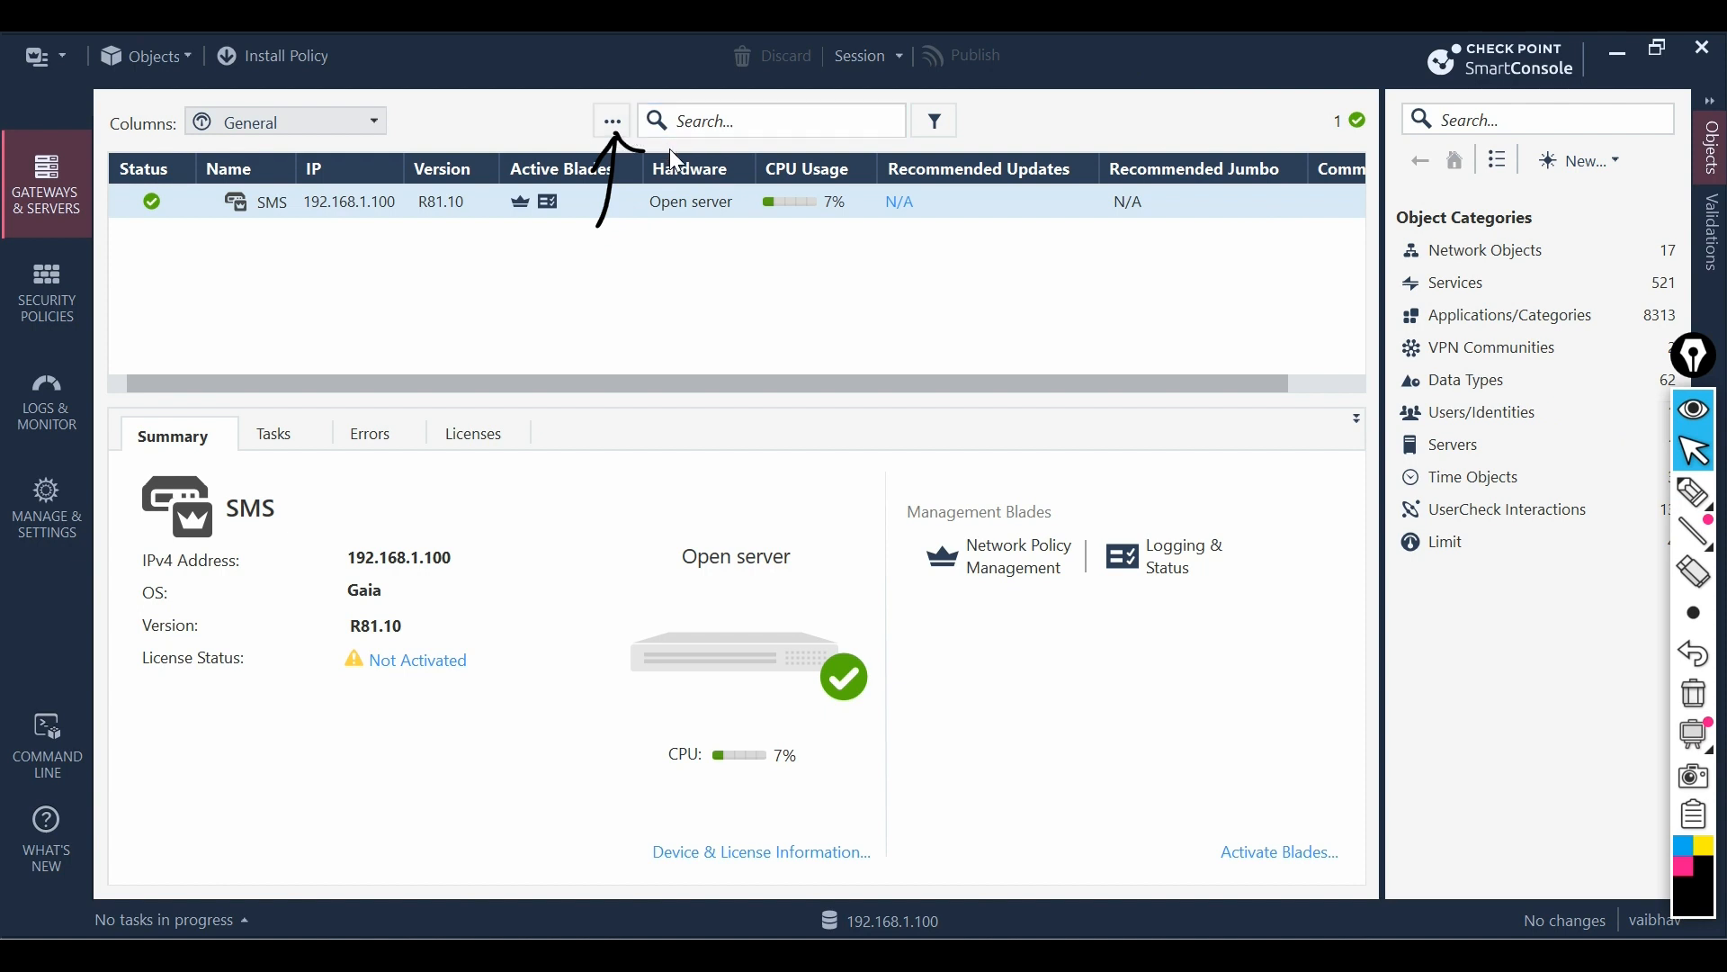
pyautogui.click(612, 122)
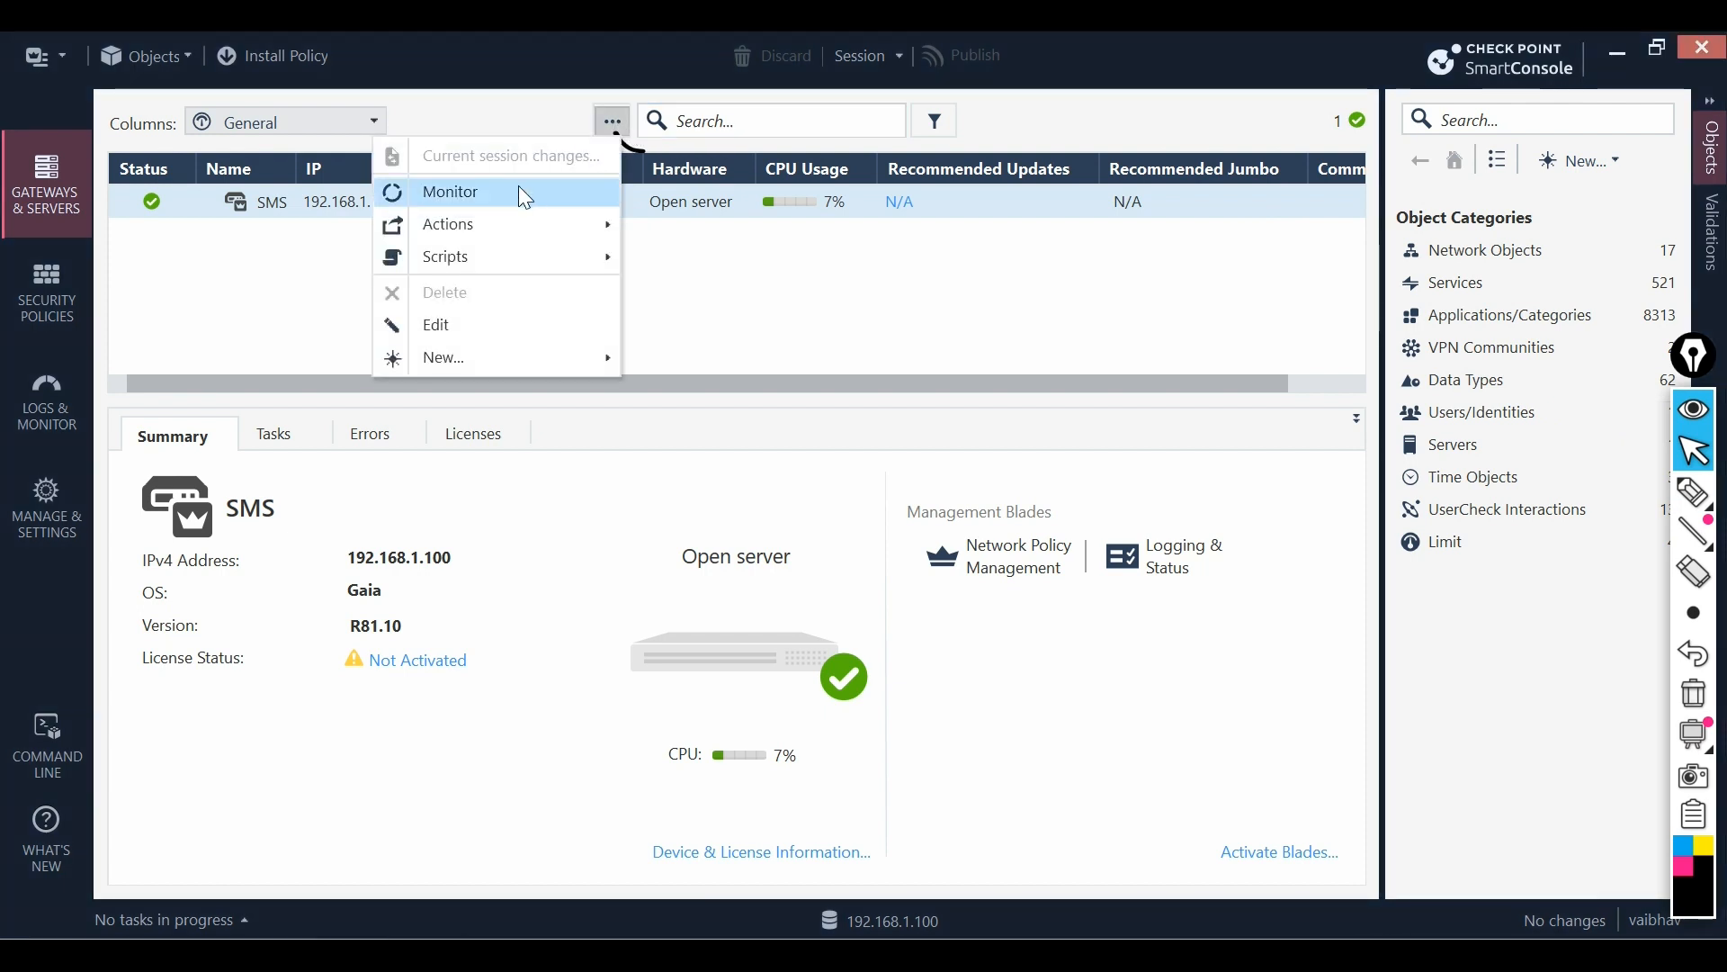
pyautogui.moveTo(509, 361)
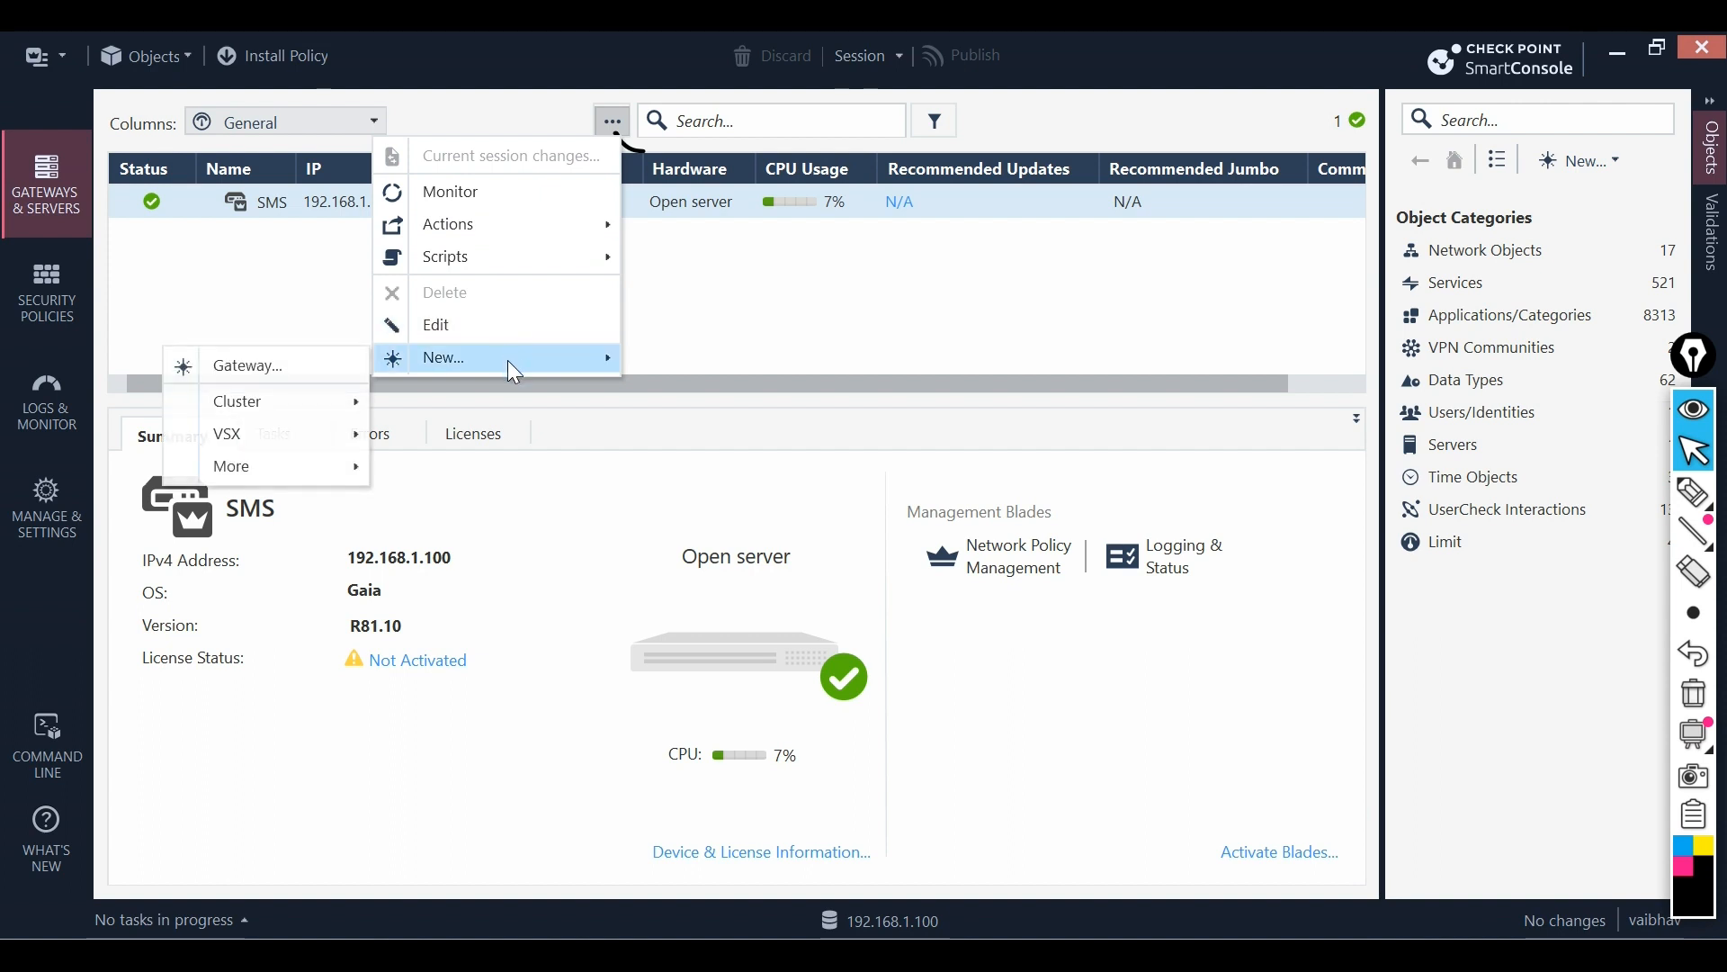
# - Start a new Gateway object using Wizard Mode to reach General Properties
pyautogui.click(283, 376)
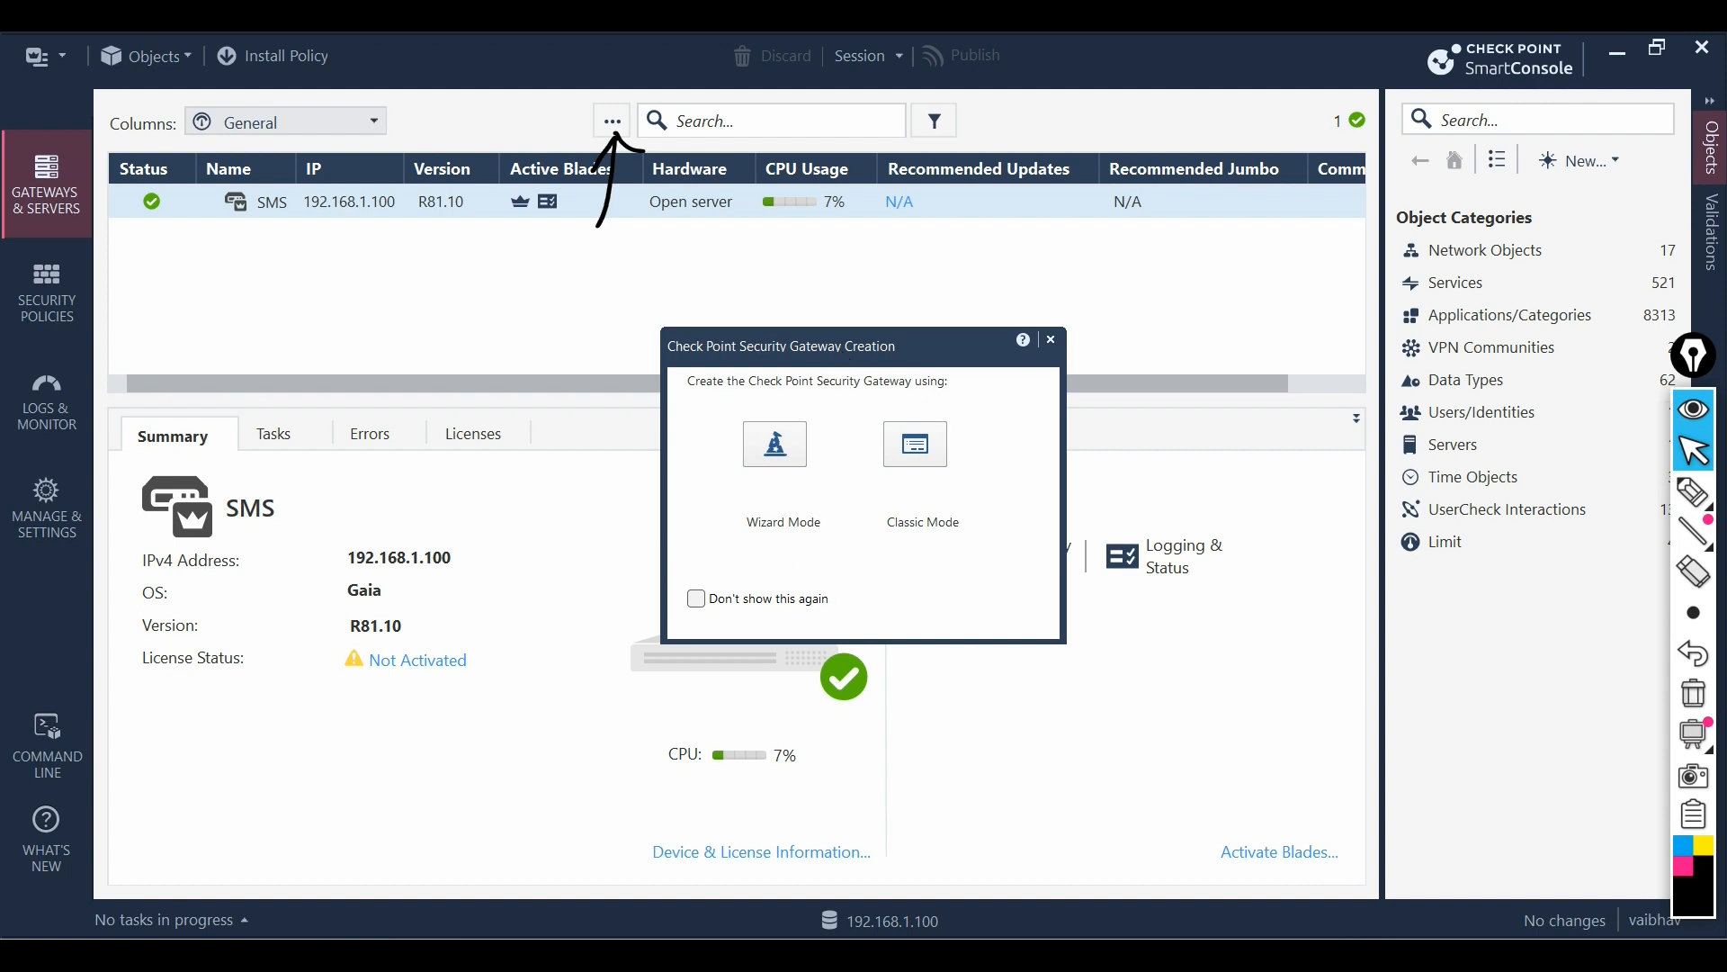
pyautogui.click(1692, 490)
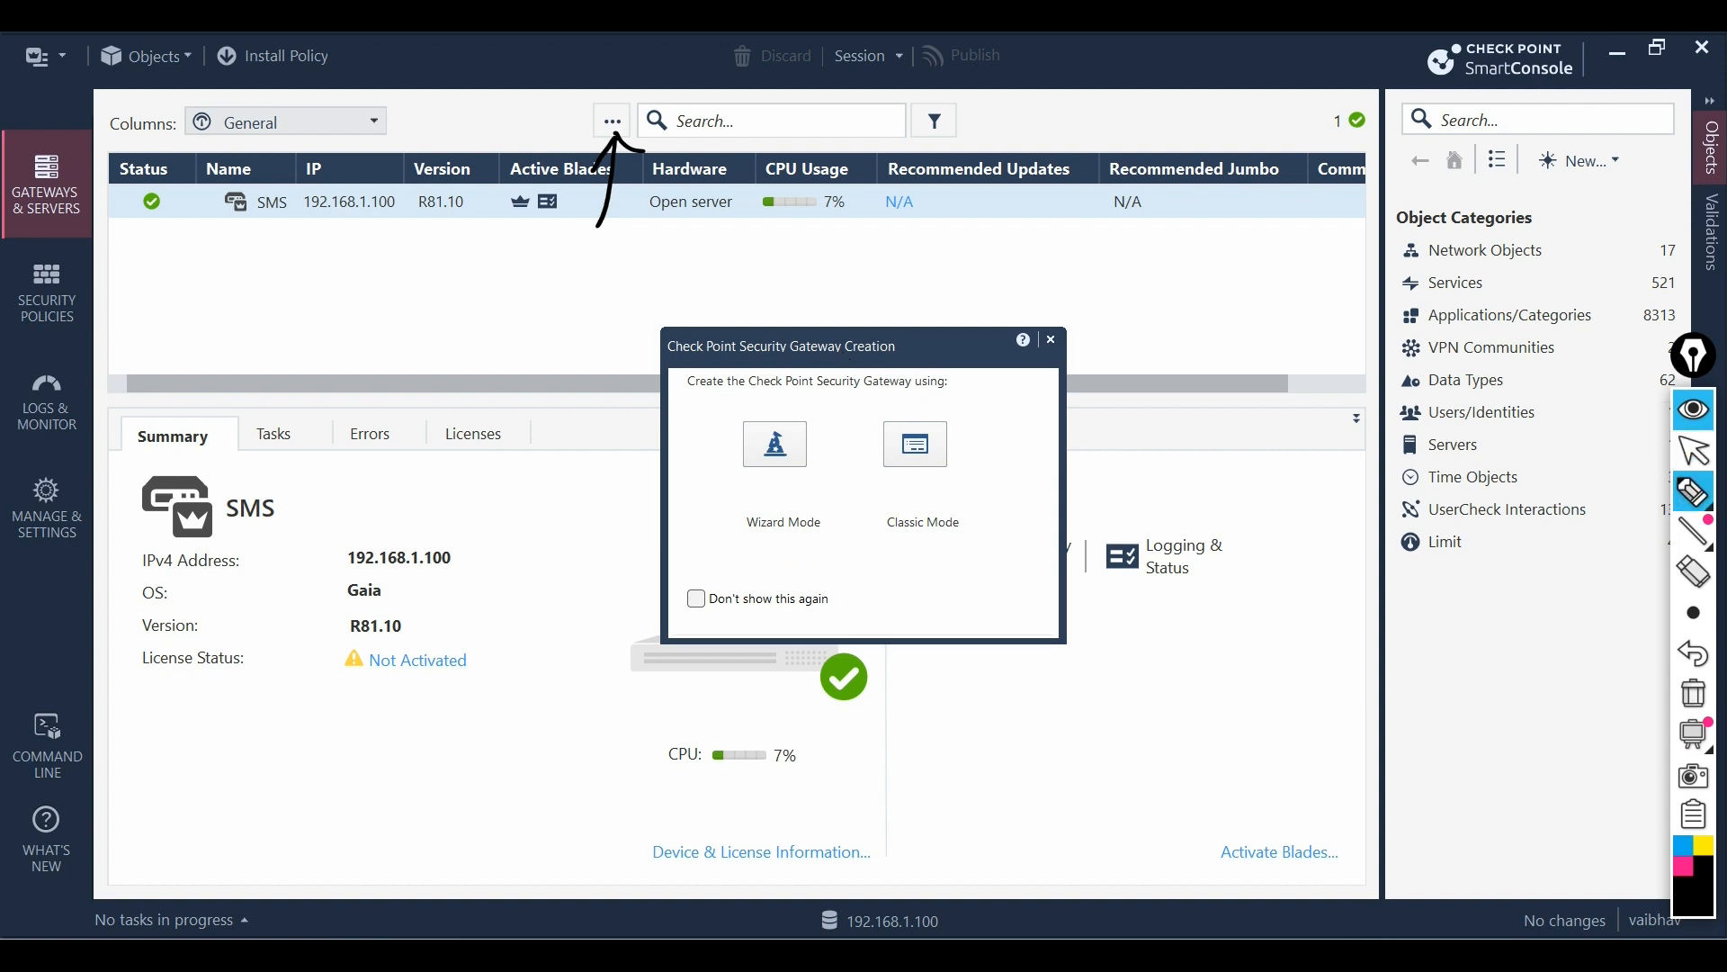
pyautogui.moveTo(789, 577)
pyautogui.mouseDown()
pyautogui.moveTo(786, 540)
pyautogui.moveTo(803, 548)
pyautogui.mouseUp()
pyautogui.moveTo(933, 591)
pyautogui.mouseDown()
pyautogui.moveTo(928, 541)
pyautogui.moveTo(941, 549)
pyautogui.mouseUp()
pyautogui.click(1695, 705)
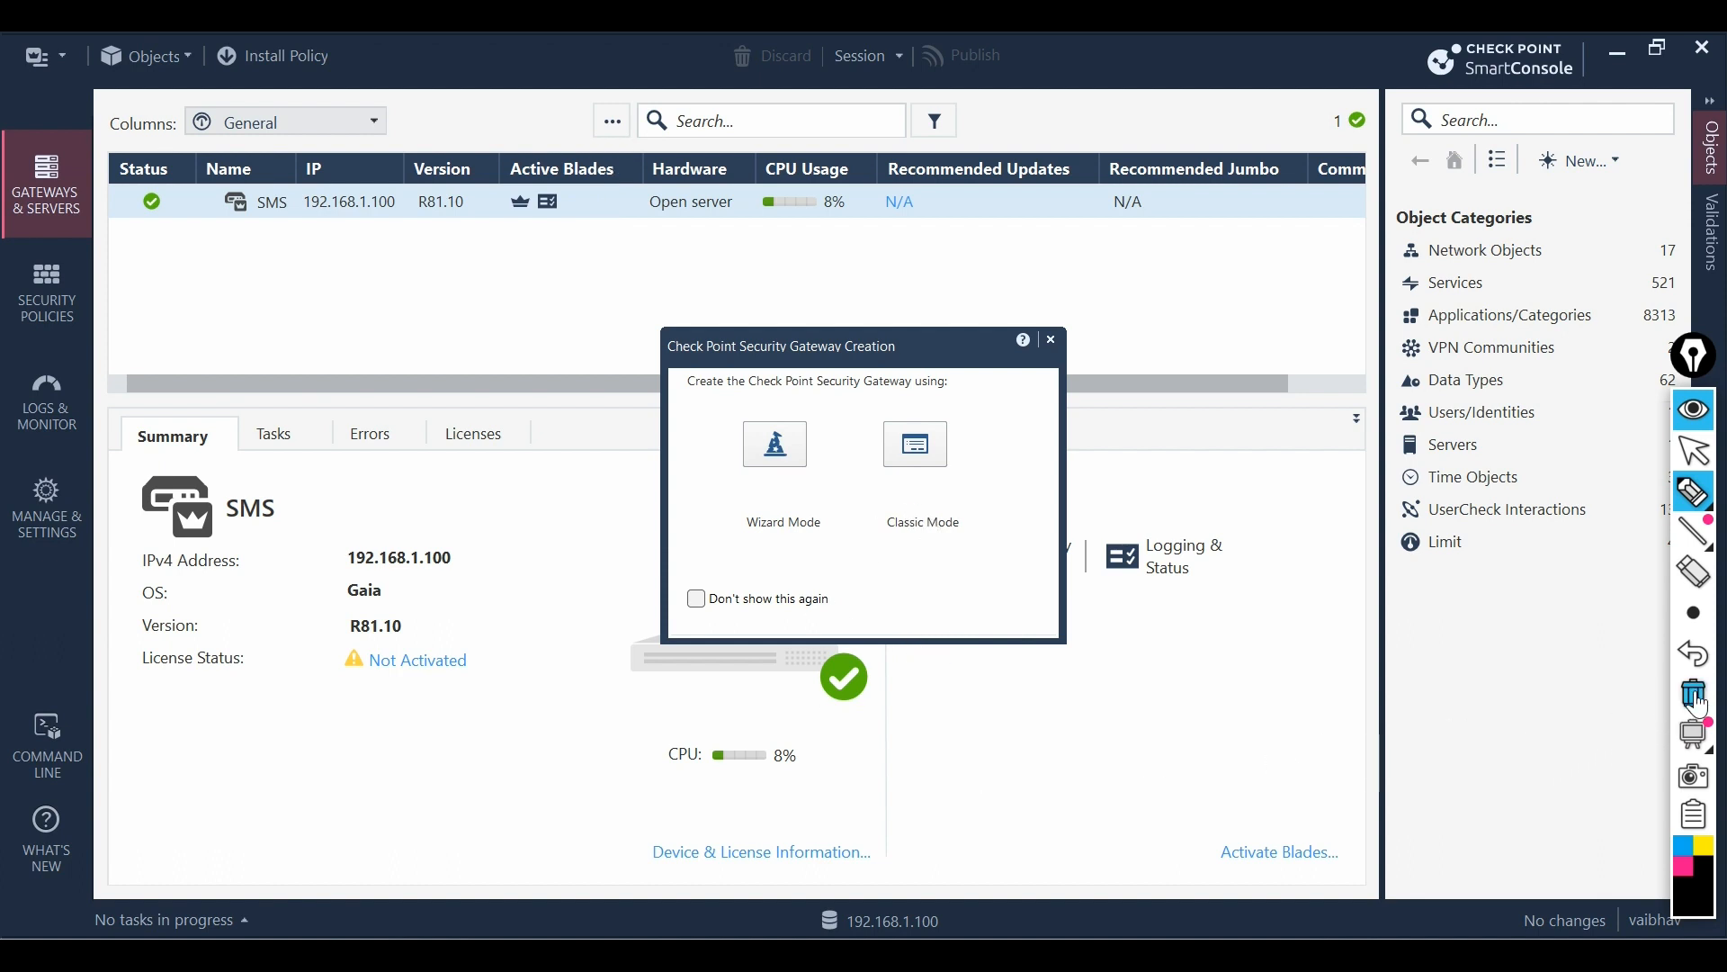
pyautogui.click(1695, 457)
pyautogui.click(785, 459)
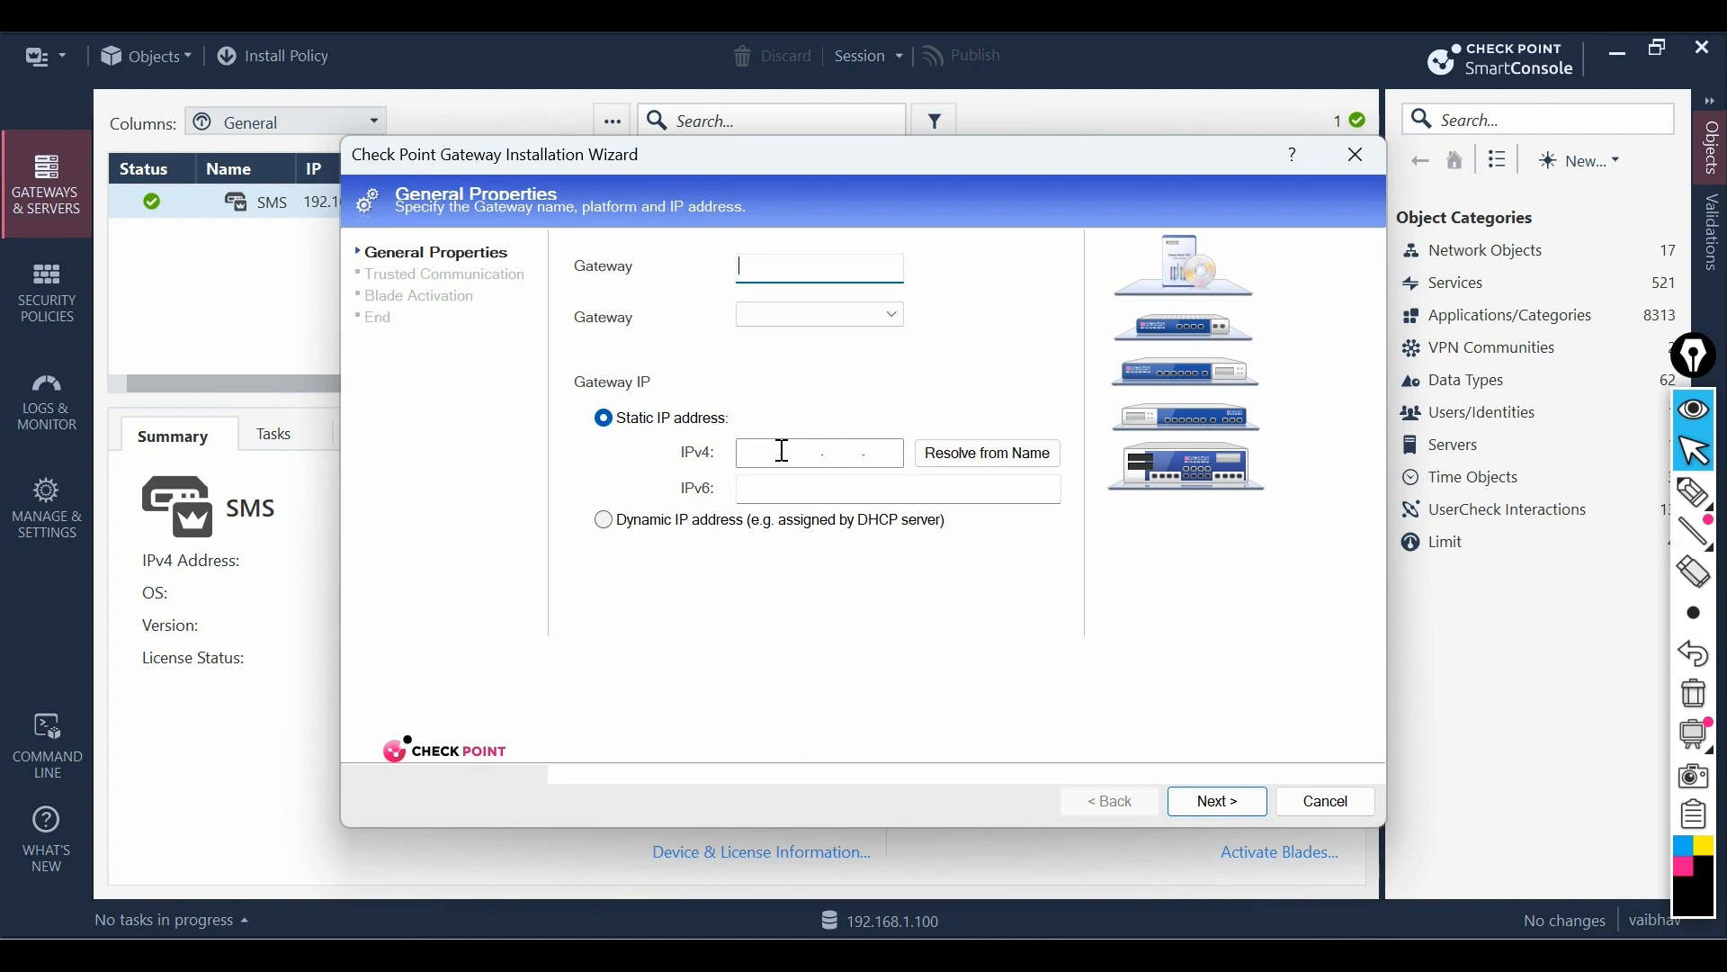
# - Name the gateway GW1, with platform Open server and IPv4 192.168.1.200, and continue
pyautogui.write('GW1')
pyautogui.click(890, 314)
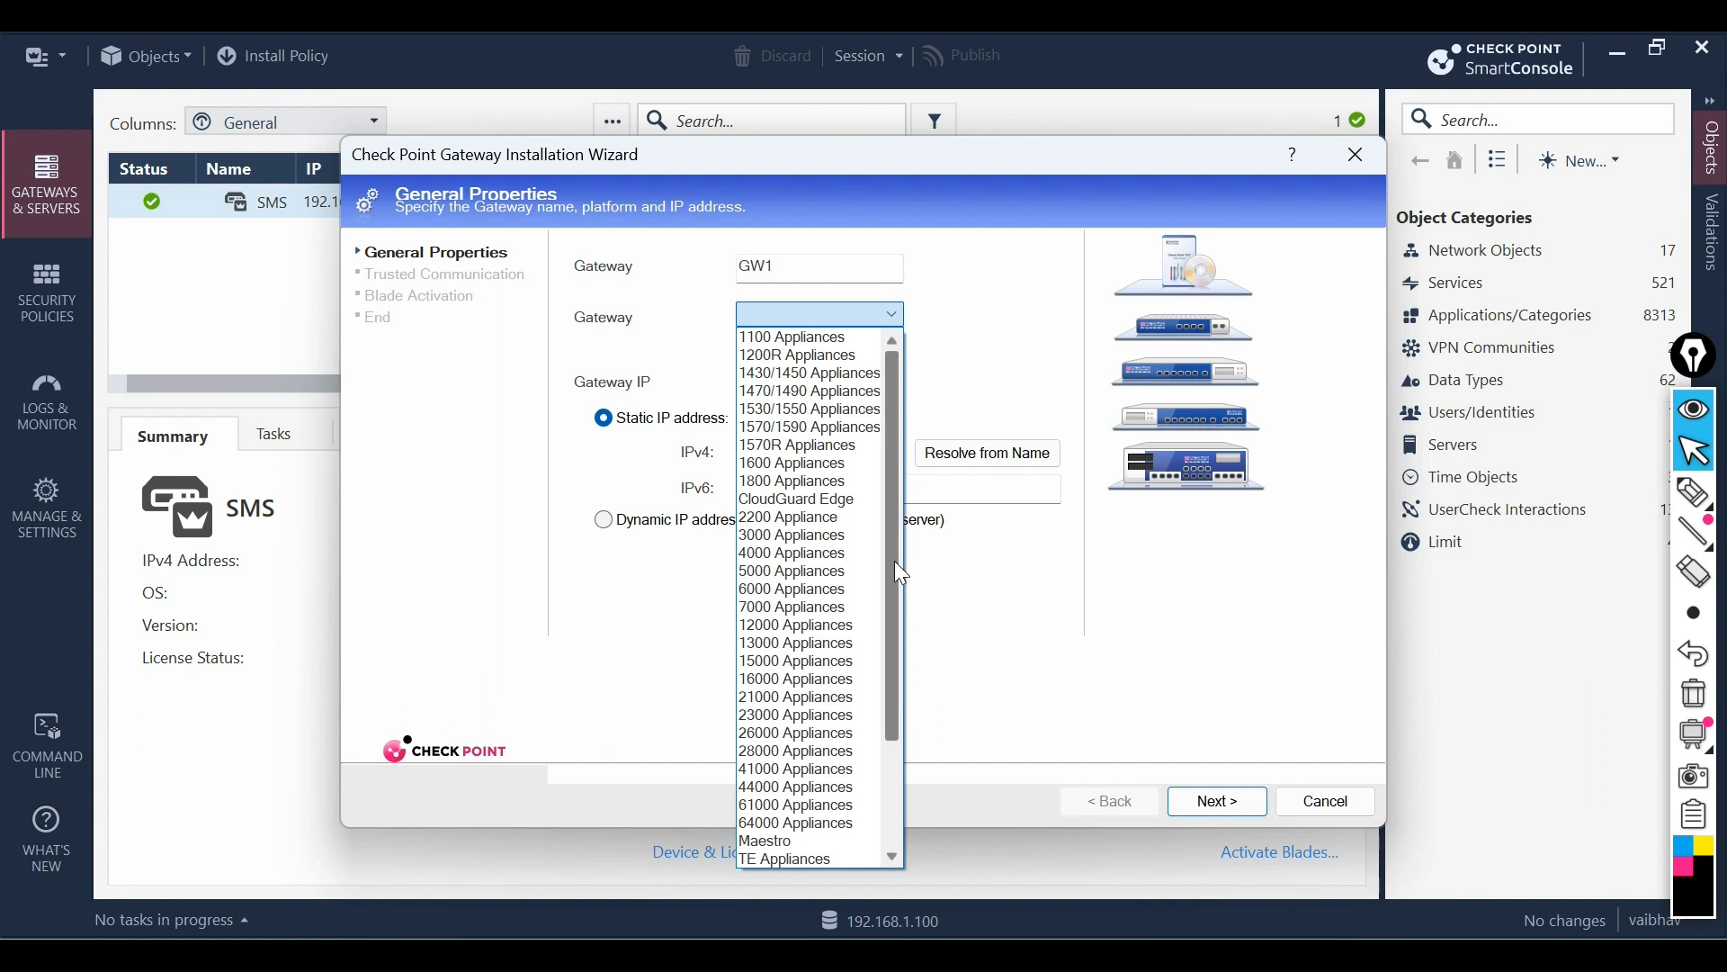
pyautogui.moveTo(894, 560)
pyautogui.mouseDown()
pyautogui.moveTo(893, 673)
pyautogui.moveTo(901, 540)
pyautogui.mouseUp()
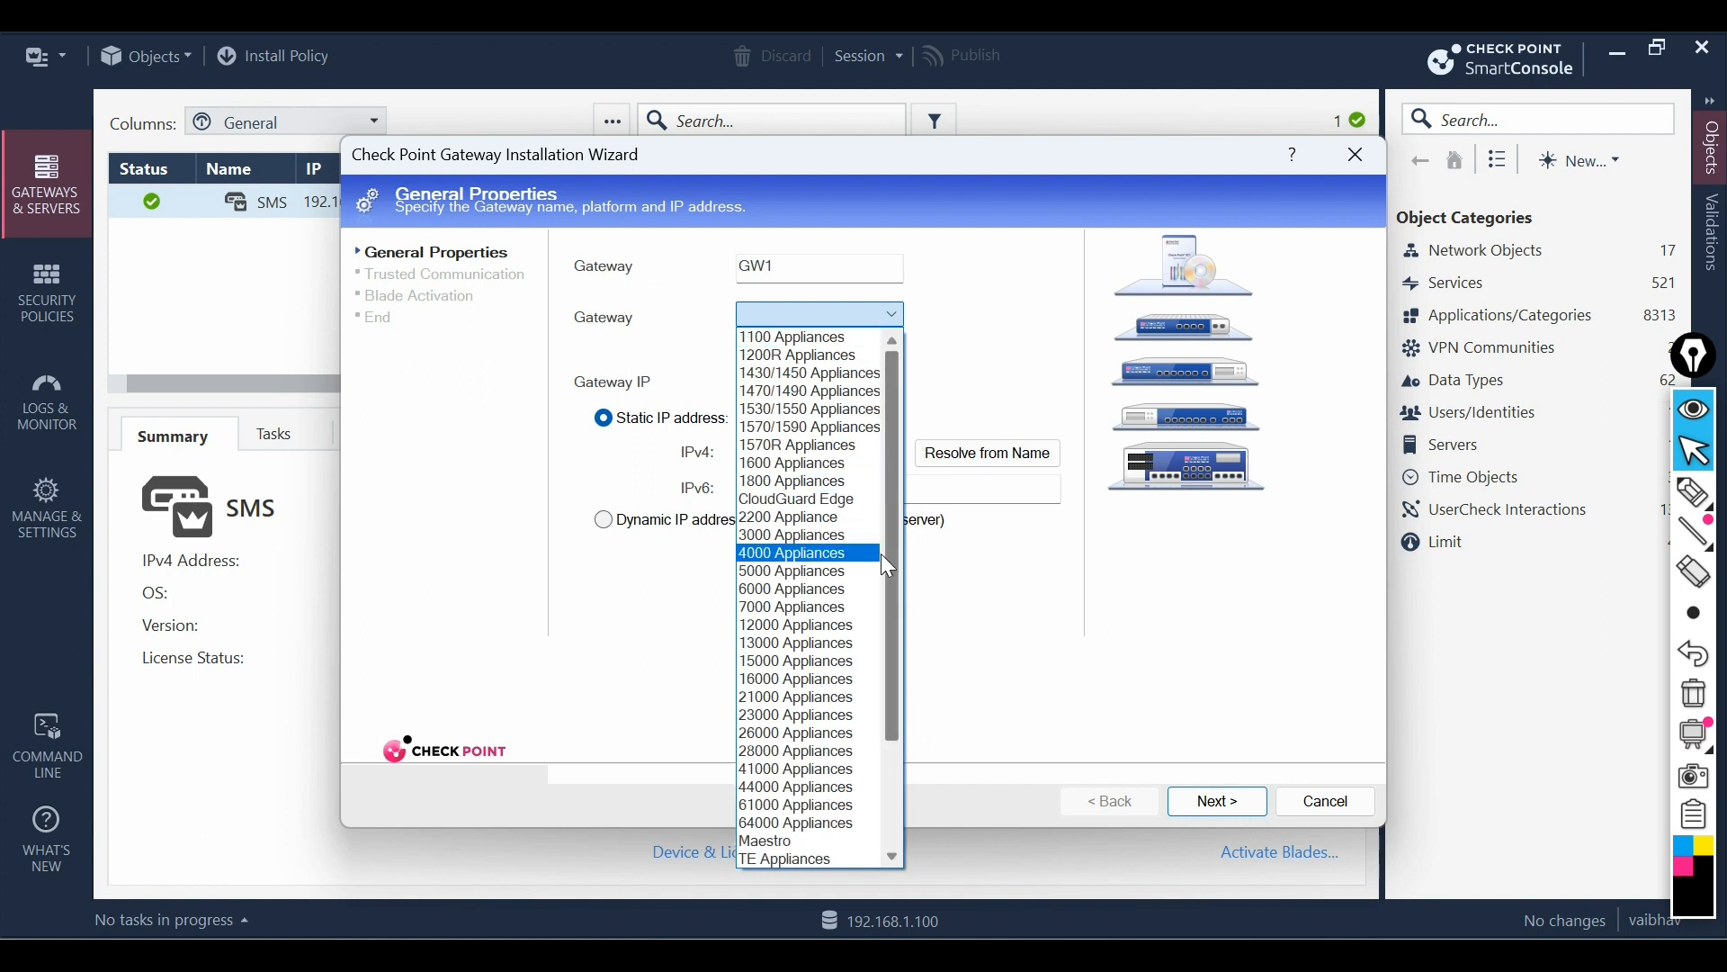
pyautogui.moveTo(896, 574); pyautogui.dragTo(909, 711)
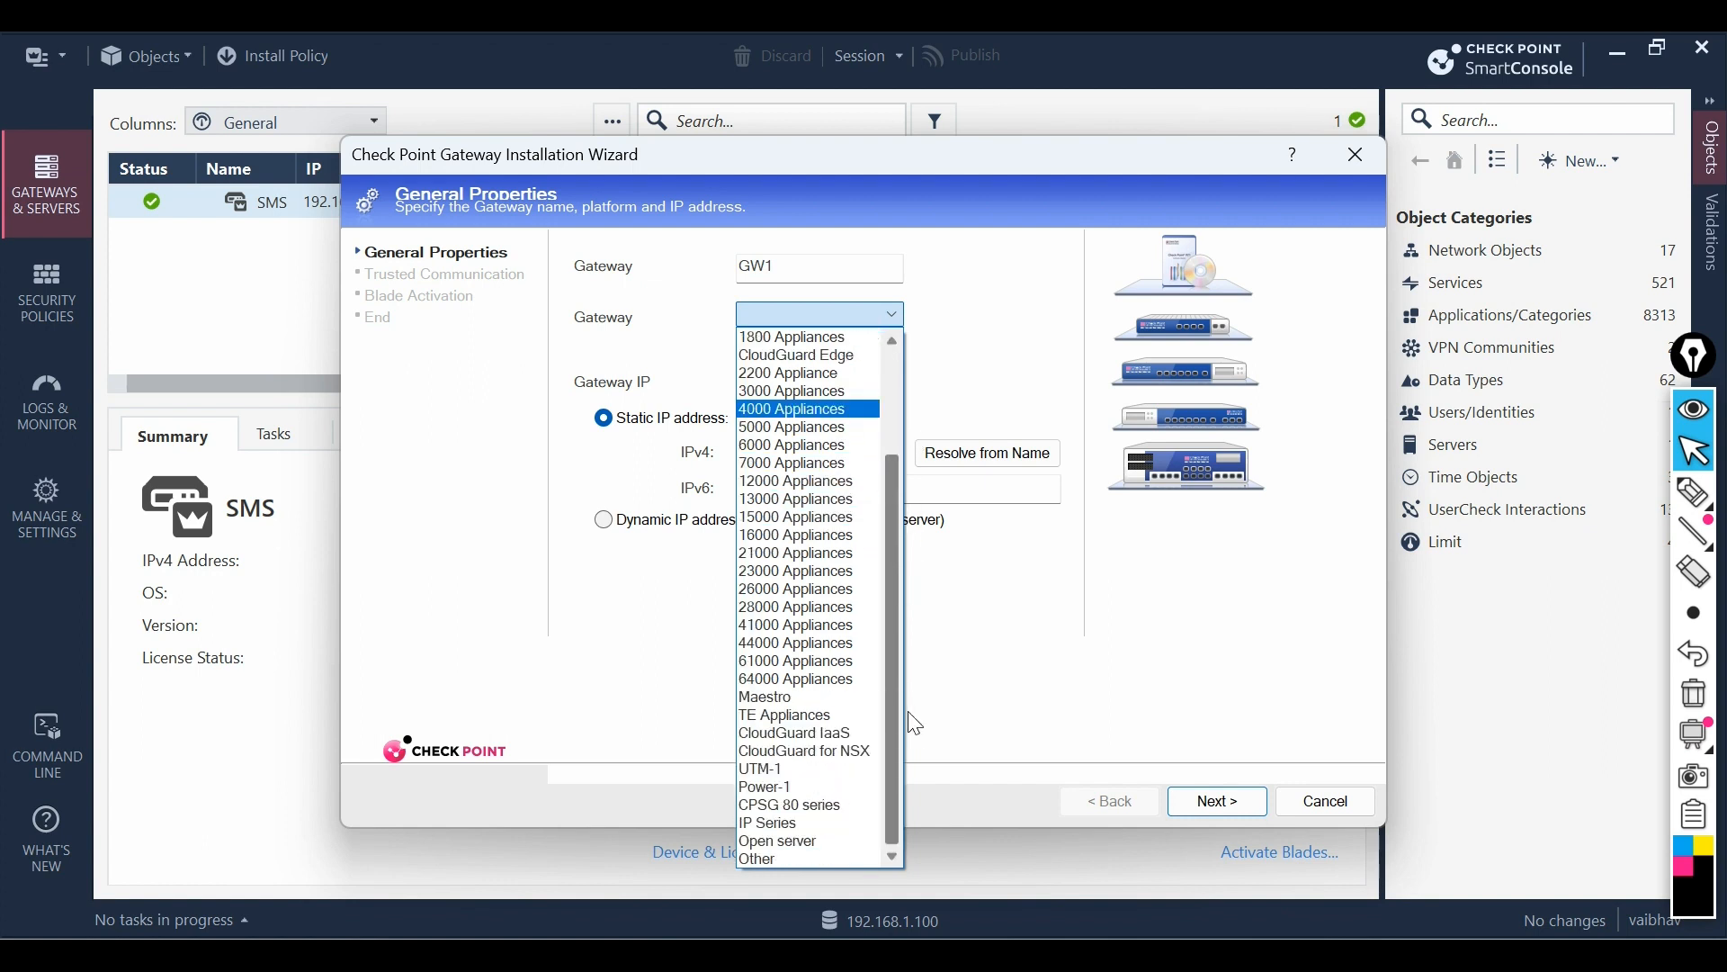
pyautogui.click(804, 844)
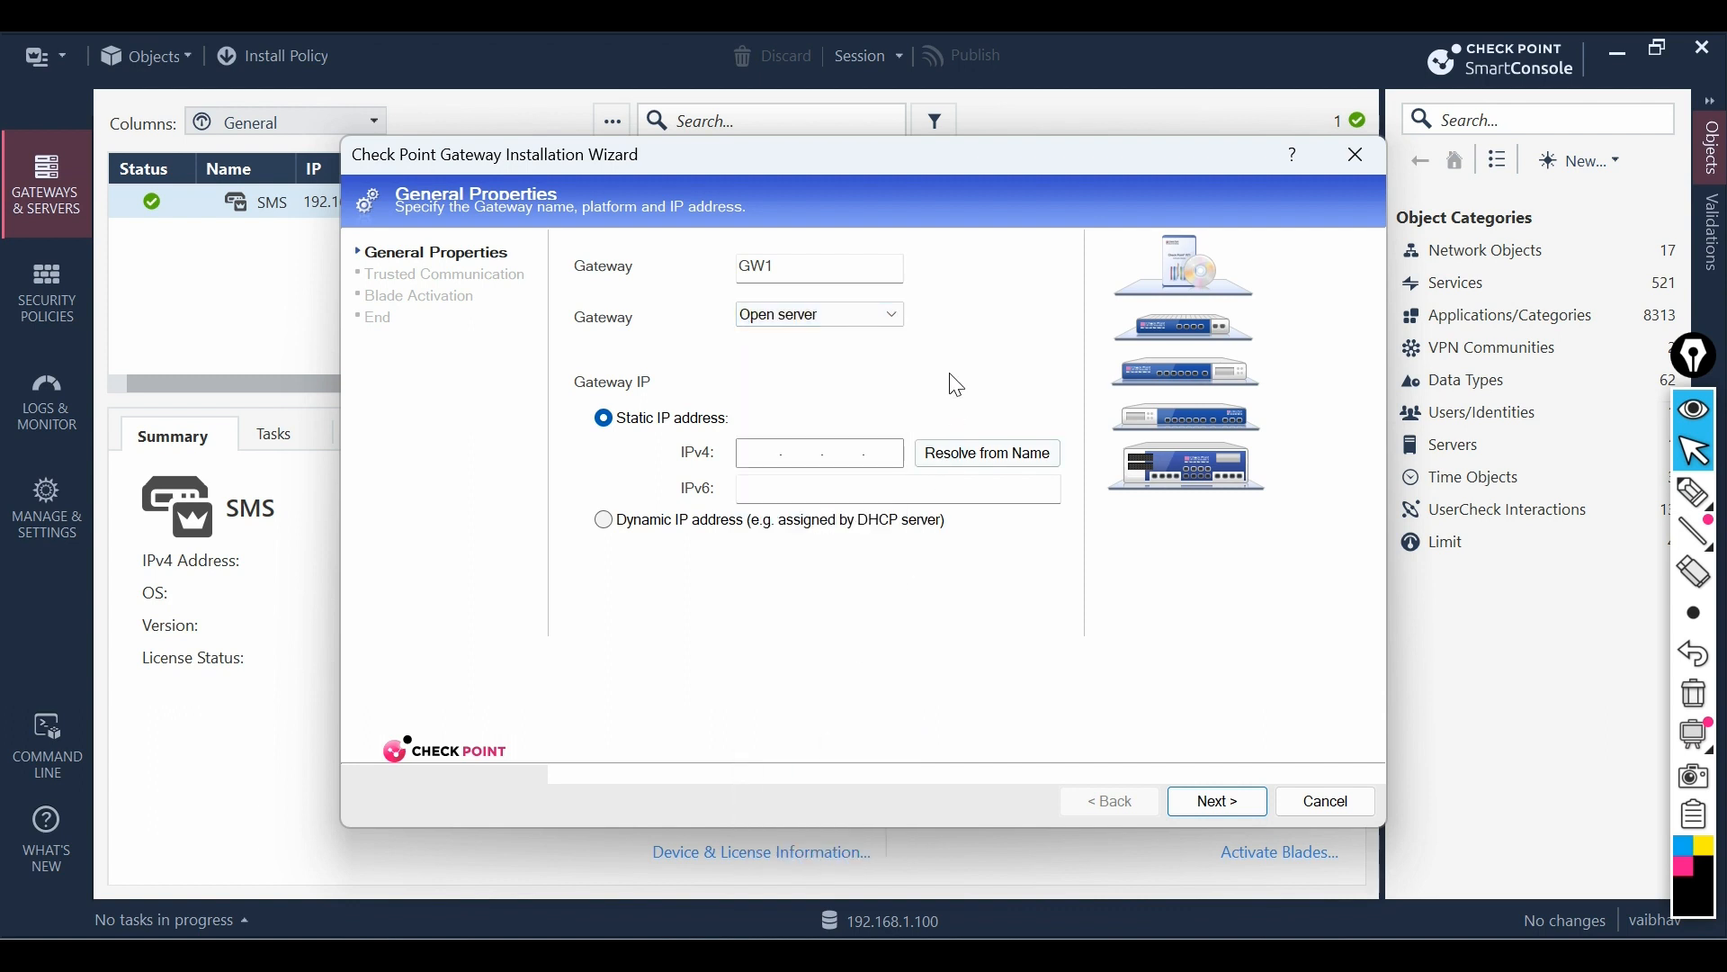
pyautogui.click(775, 459)
pyautogui.write('192.168.1.200')
pyautogui.click(1233, 801)
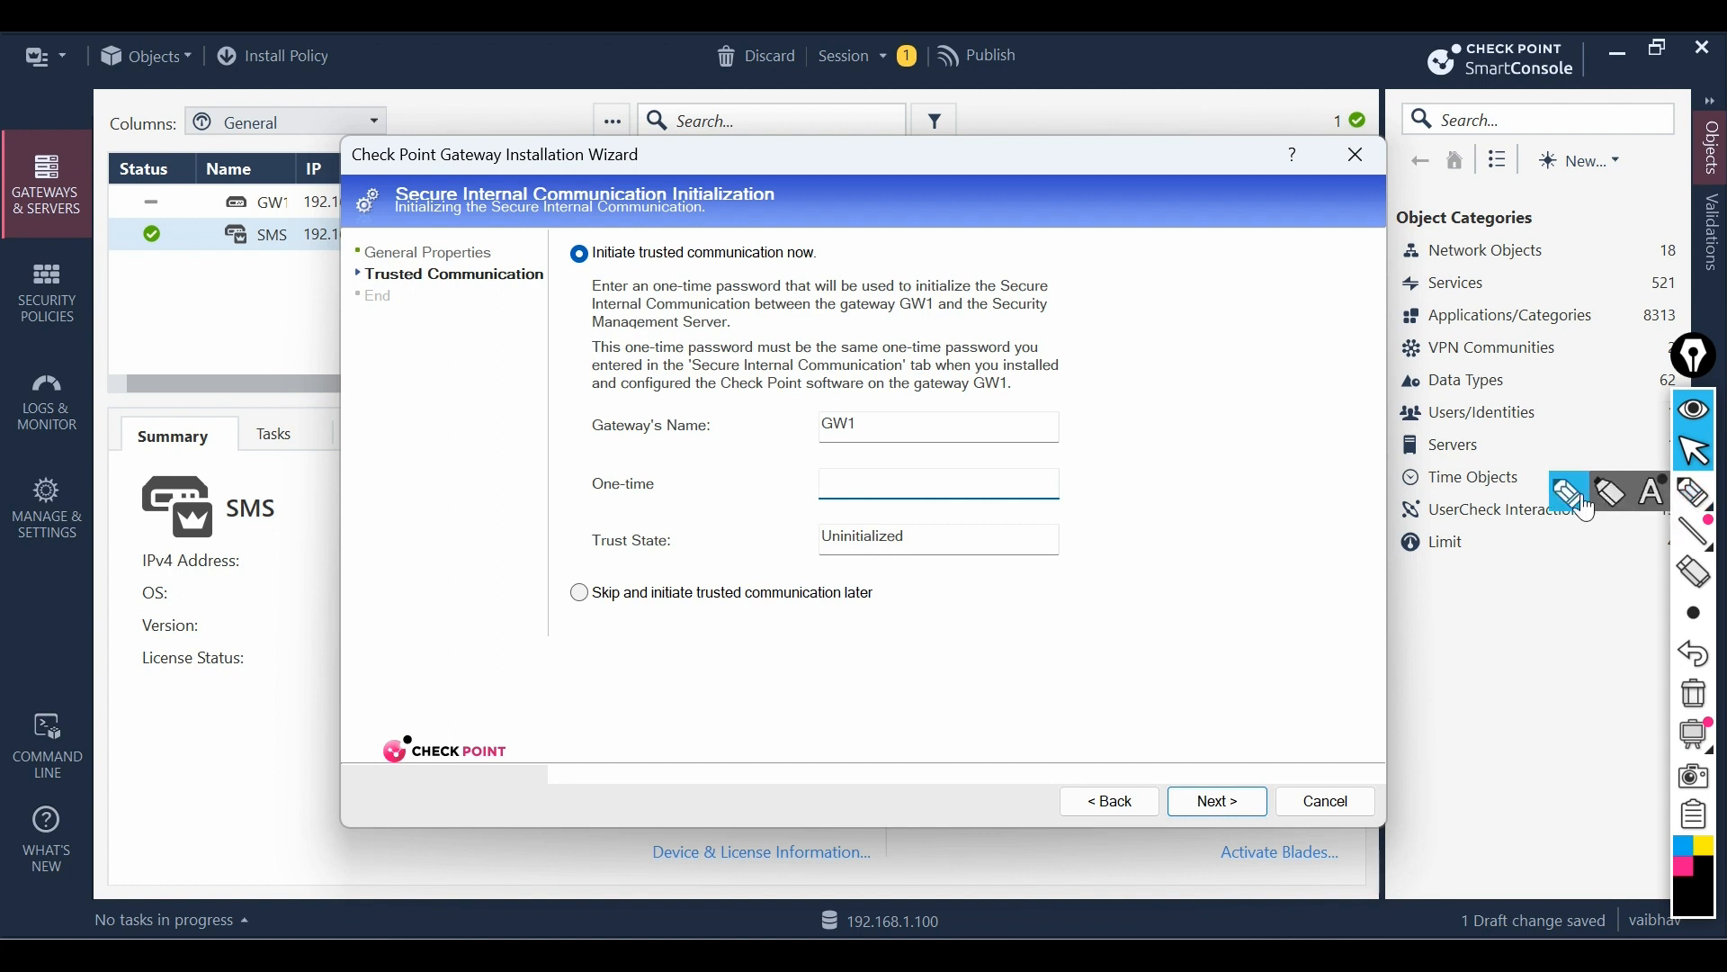
# - Enter the one-time SIC password and initialize trust, retrieving GW1's eth0, eth1 and eth2 topology
pyautogui.click(1693, 490)
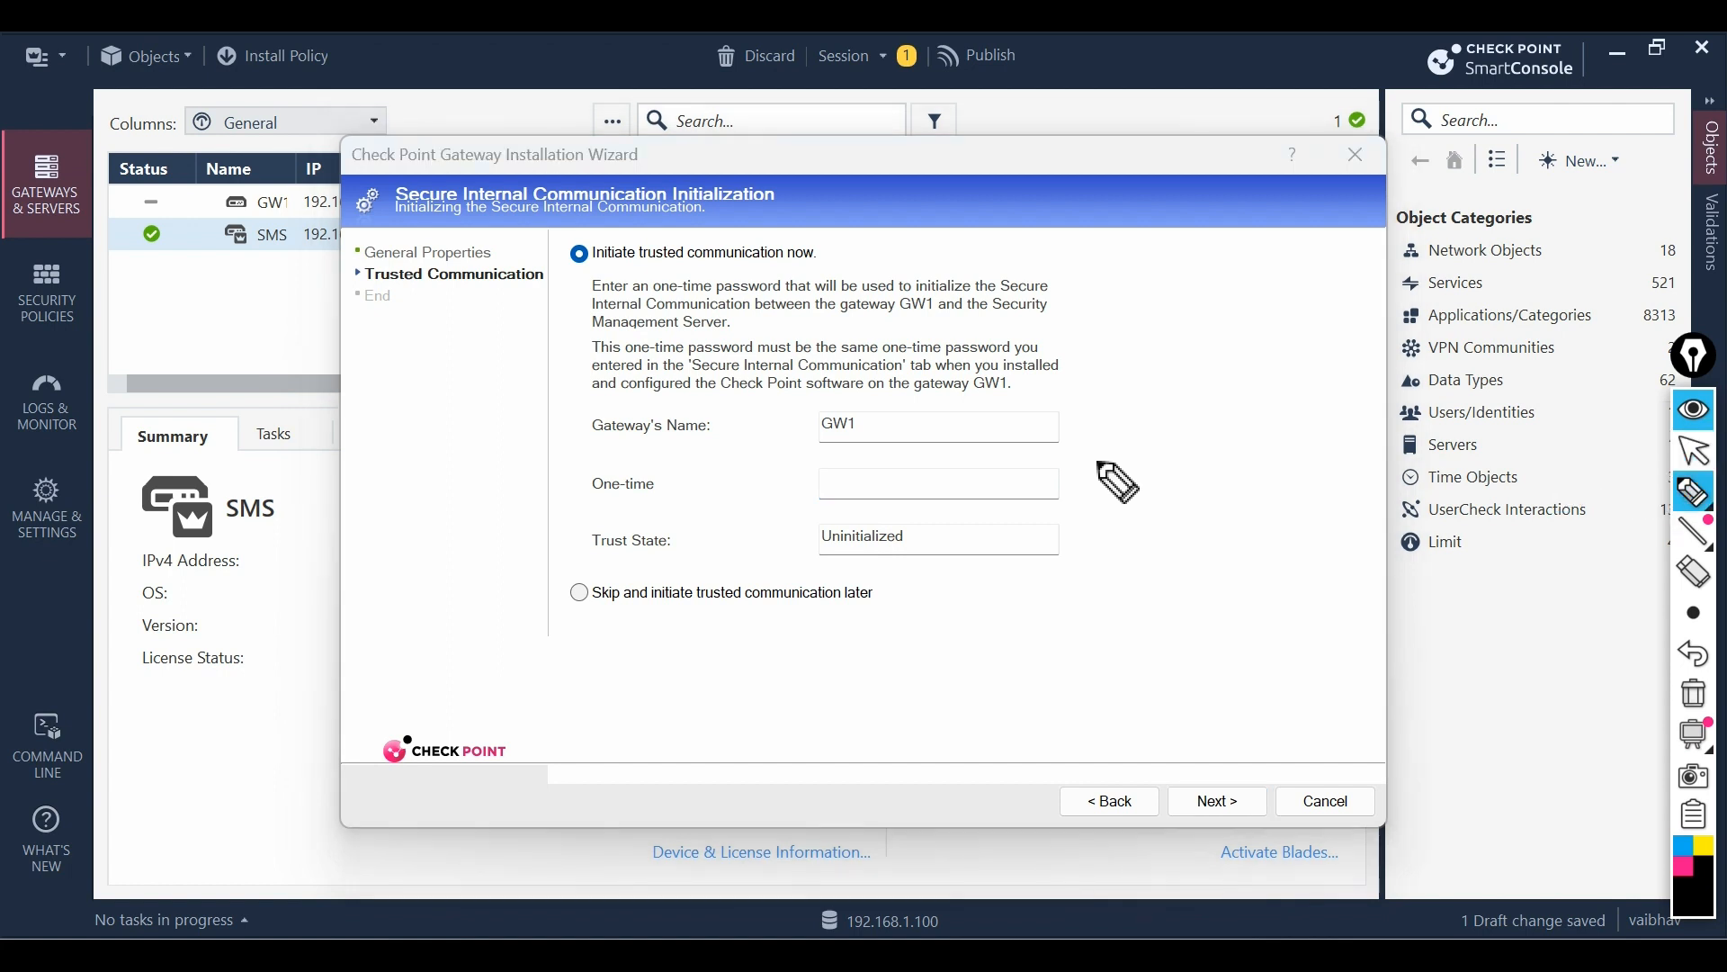
pyautogui.moveTo(1136, 451); pyautogui.dragTo(1120, 483)
pyautogui.moveTo(1184, 412); pyautogui.dragTo(1157, 447)
pyautogui.moveTo(1203, 409); pyautogui.dragTo(1202, 442)
pyautogui.moveTo(1240, 386); pyautogui.dragTo(1227, 421)
pyautogui.moveTo(1190, 484); pyautogui.dragTo(1358, 428)
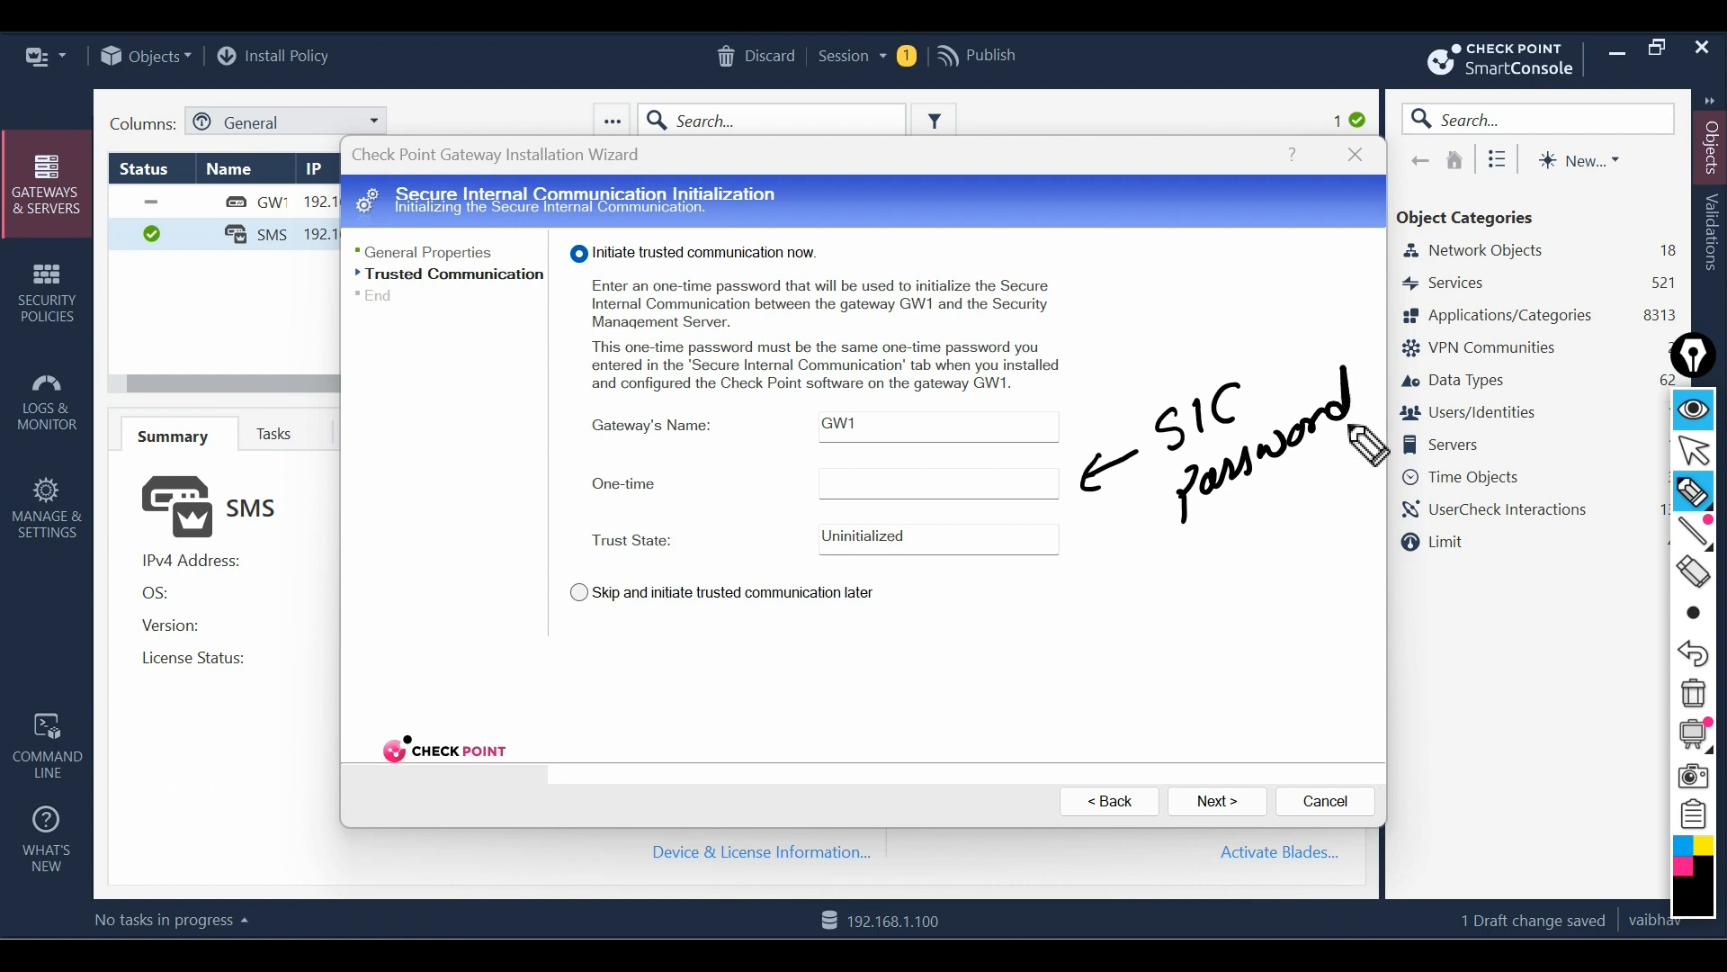
pyautogui.click(1694, 692)
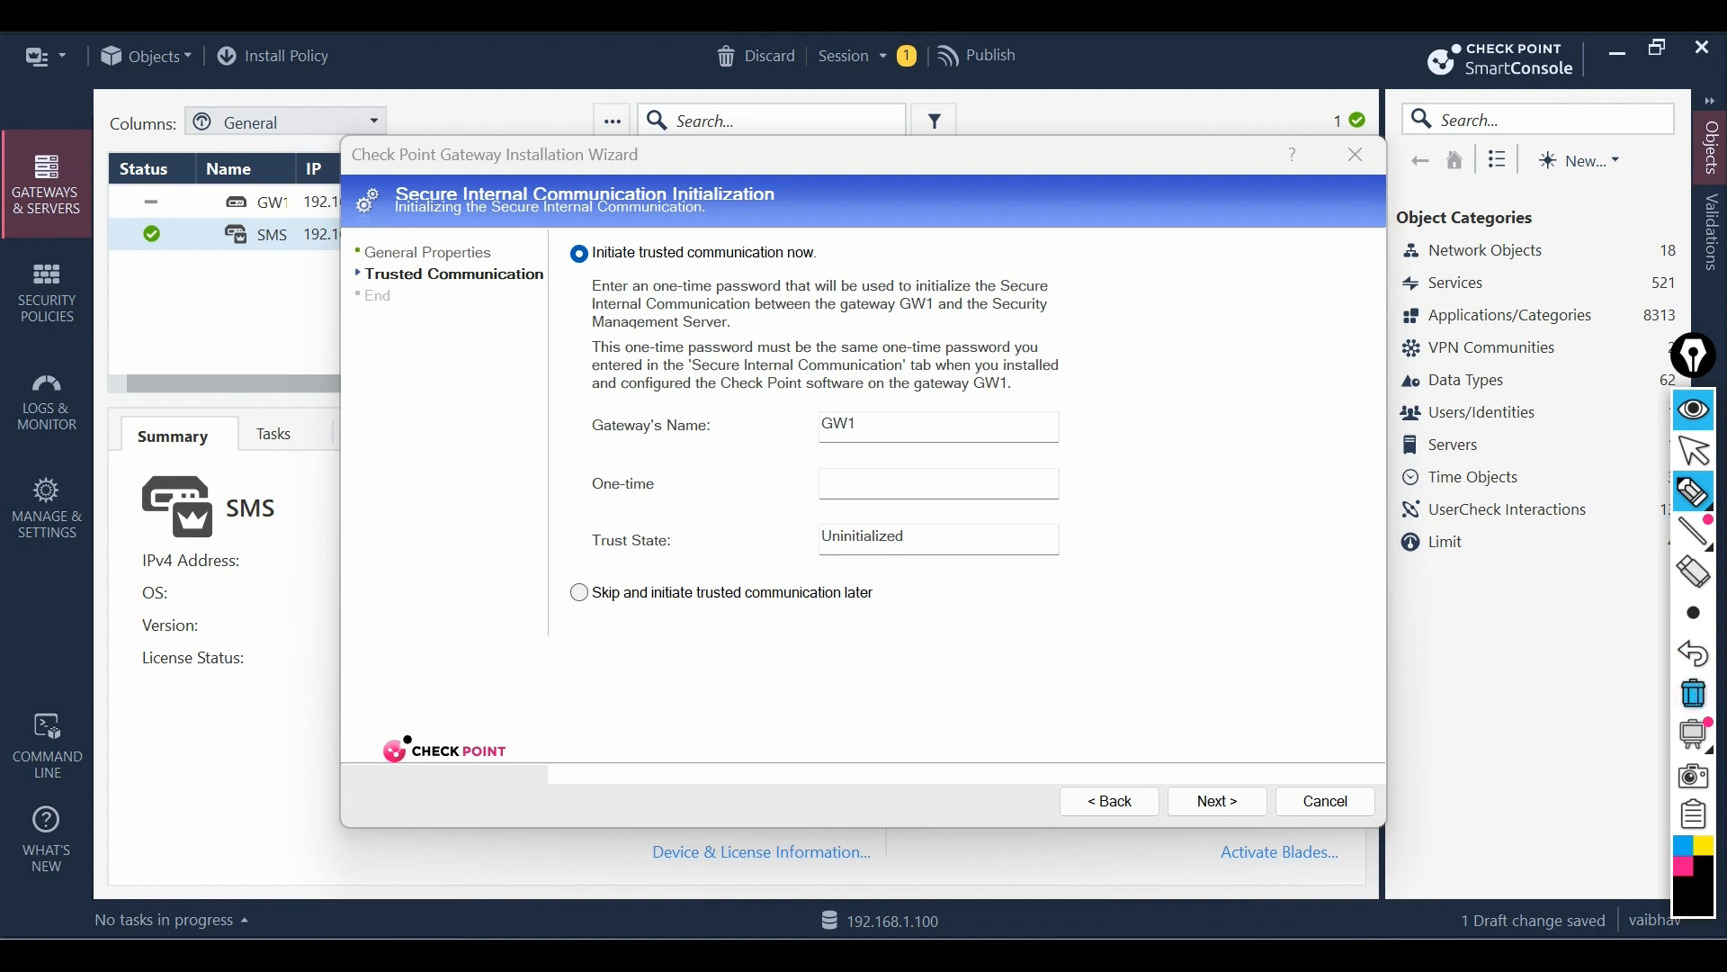
pyautogui.click(1695, 450)
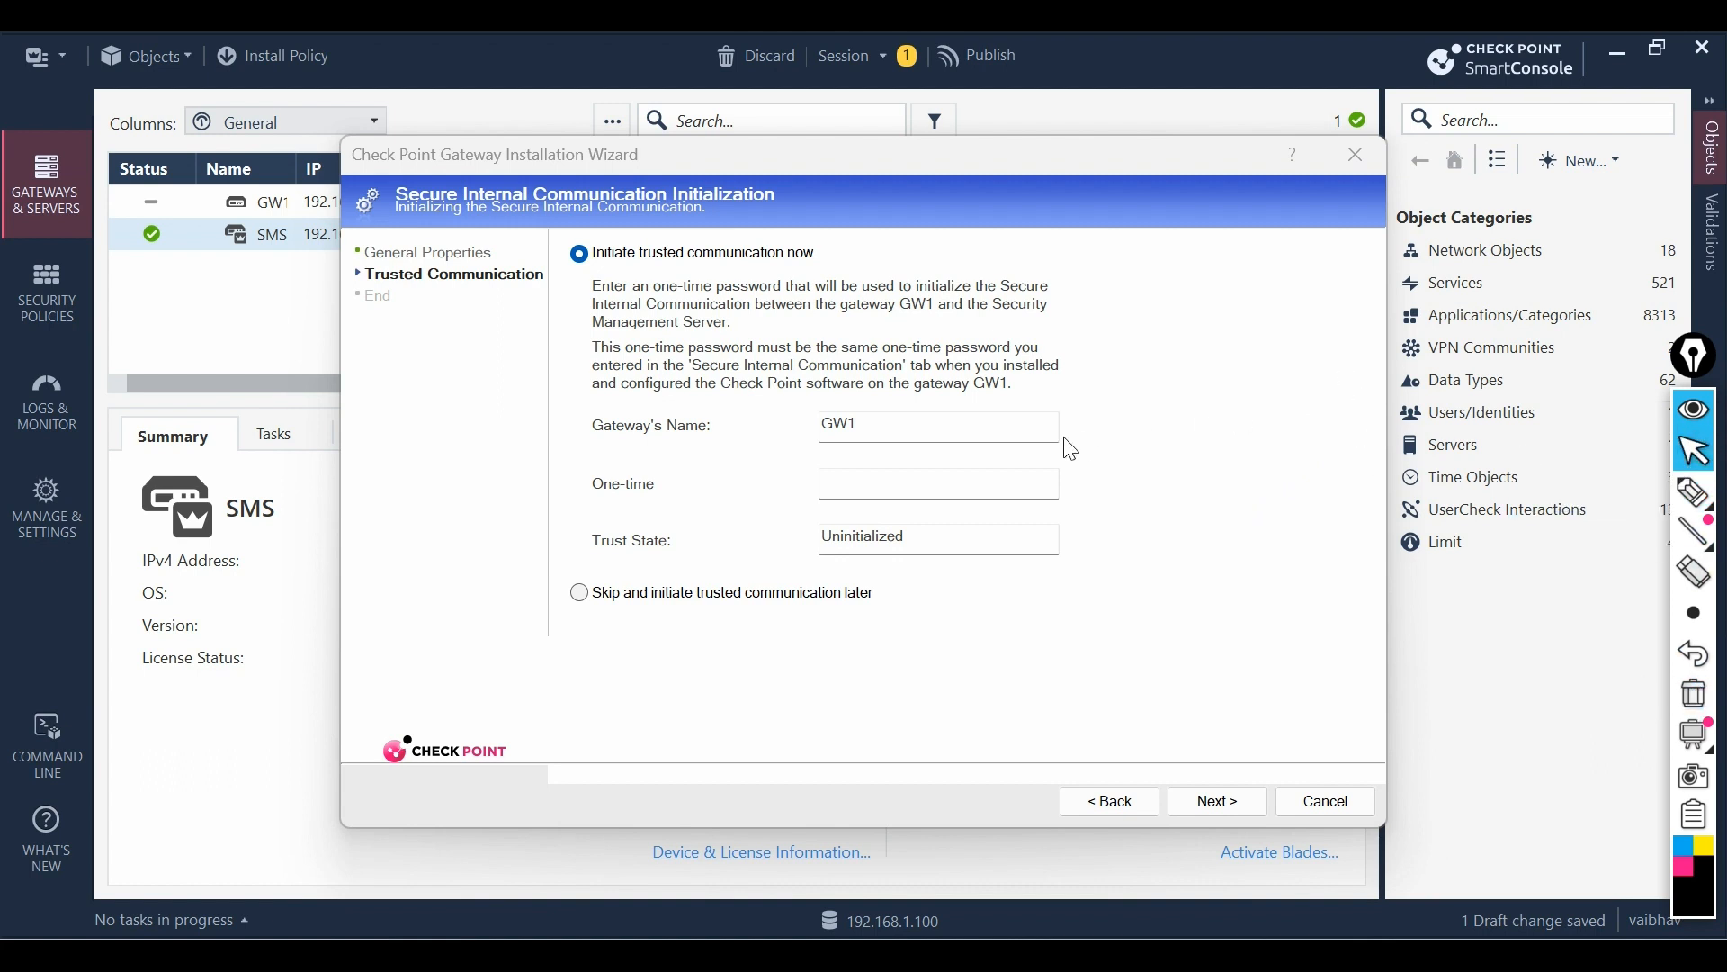
pyautogui.click(917, 477)
pyautogui.write('1234')
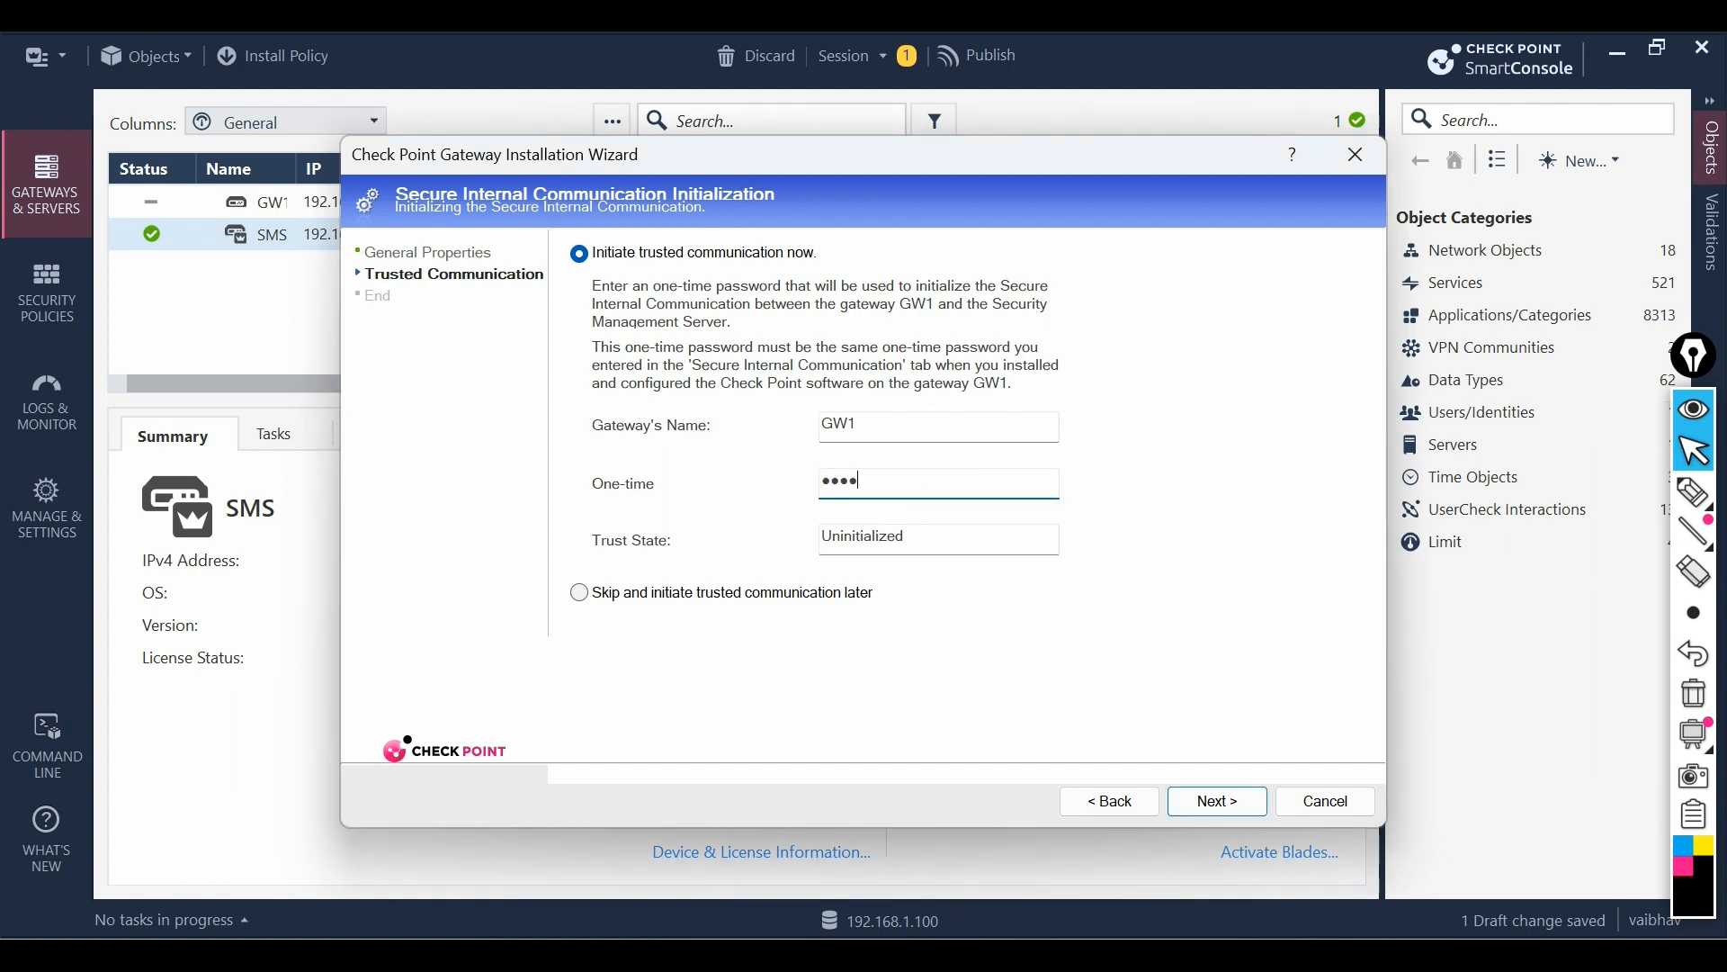
pyautogui.write('••••')
pyautogui.moveTo(828, 534); pyautogui.dragTo(922, 535)
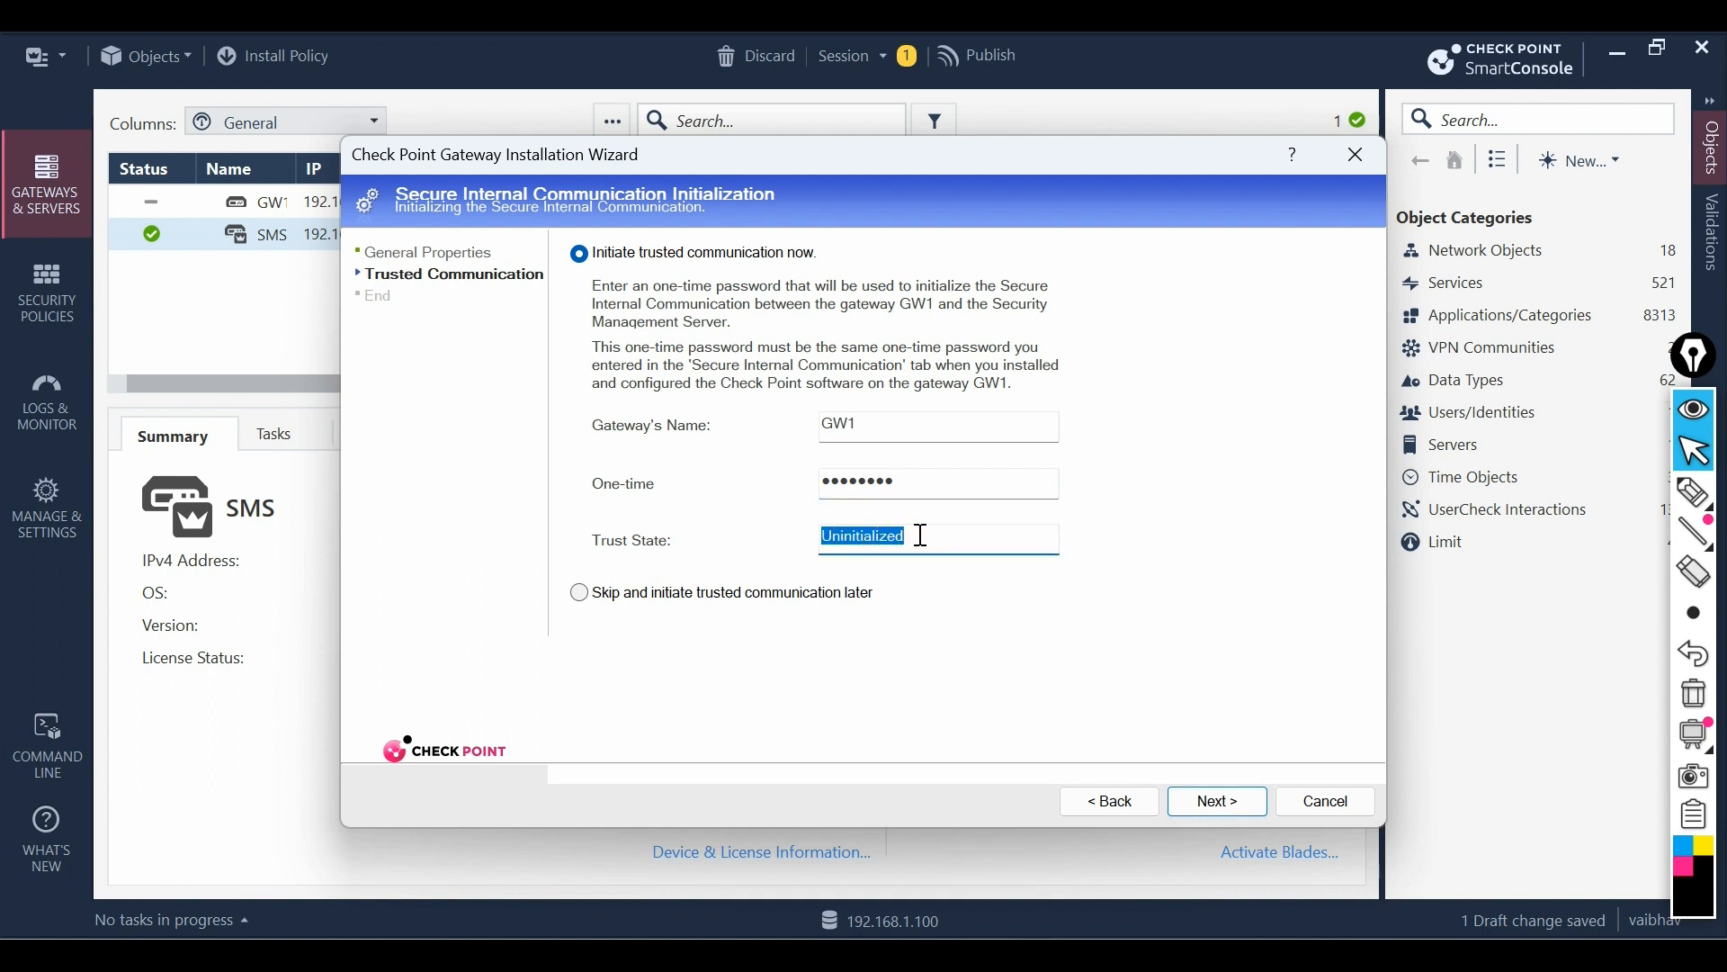
pyautogui.click(1218, 805)
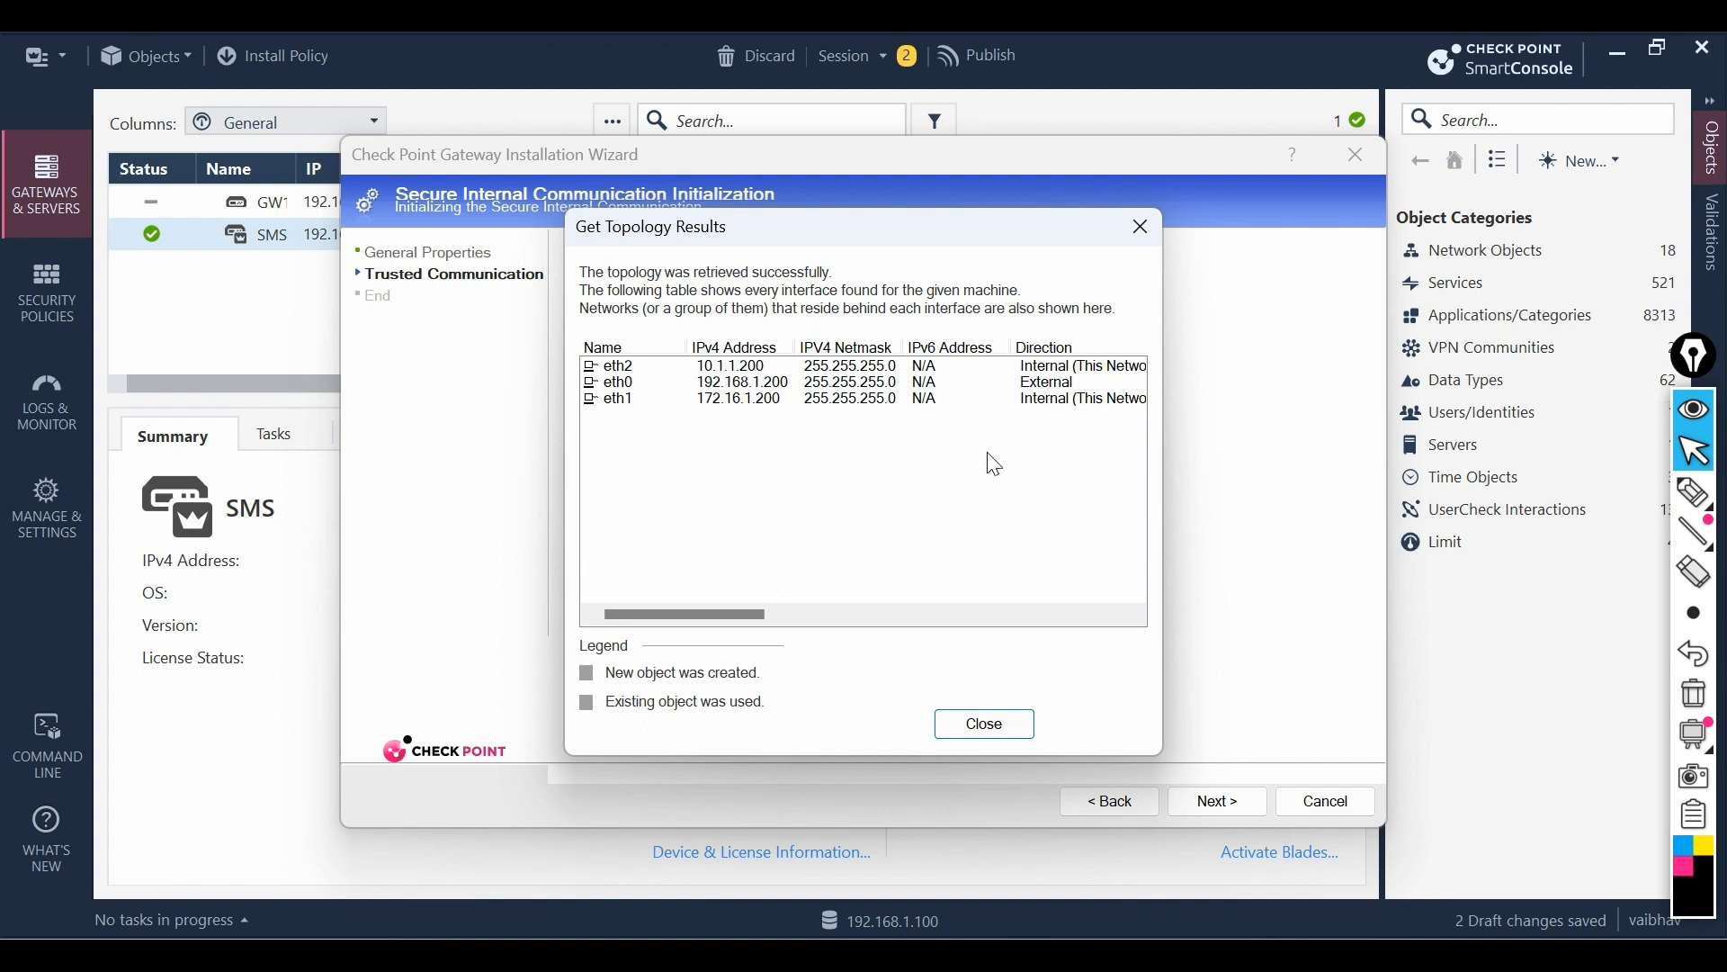
# - Close the topology results and move on to the Installation Wizard Completion page
pyautogui.moveTo(735, 615); pyautogui.dragTo(680, 639)
pyautogui.click(971, 724)
pyautogui.click(1206, 799)
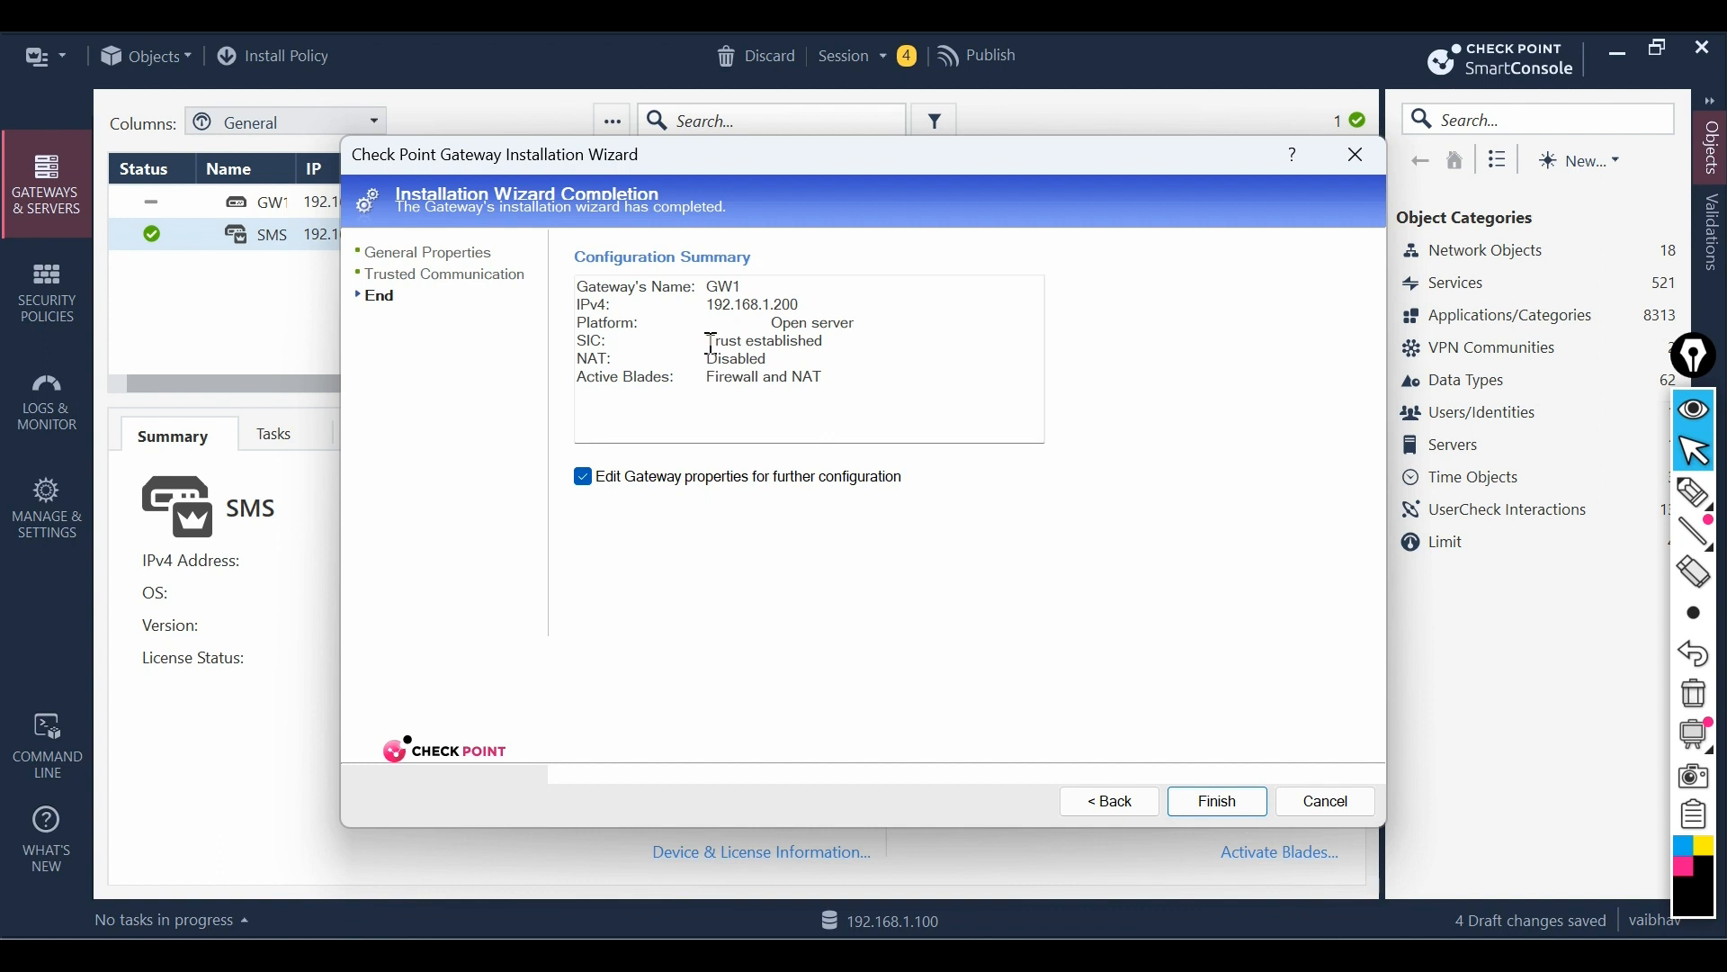
# - Review the summary's SIC trust established, NAT and blade settings, then finish creating GW1
pyautogui.moveTo(711, 343); pyautogui.dragTo(828, 343)
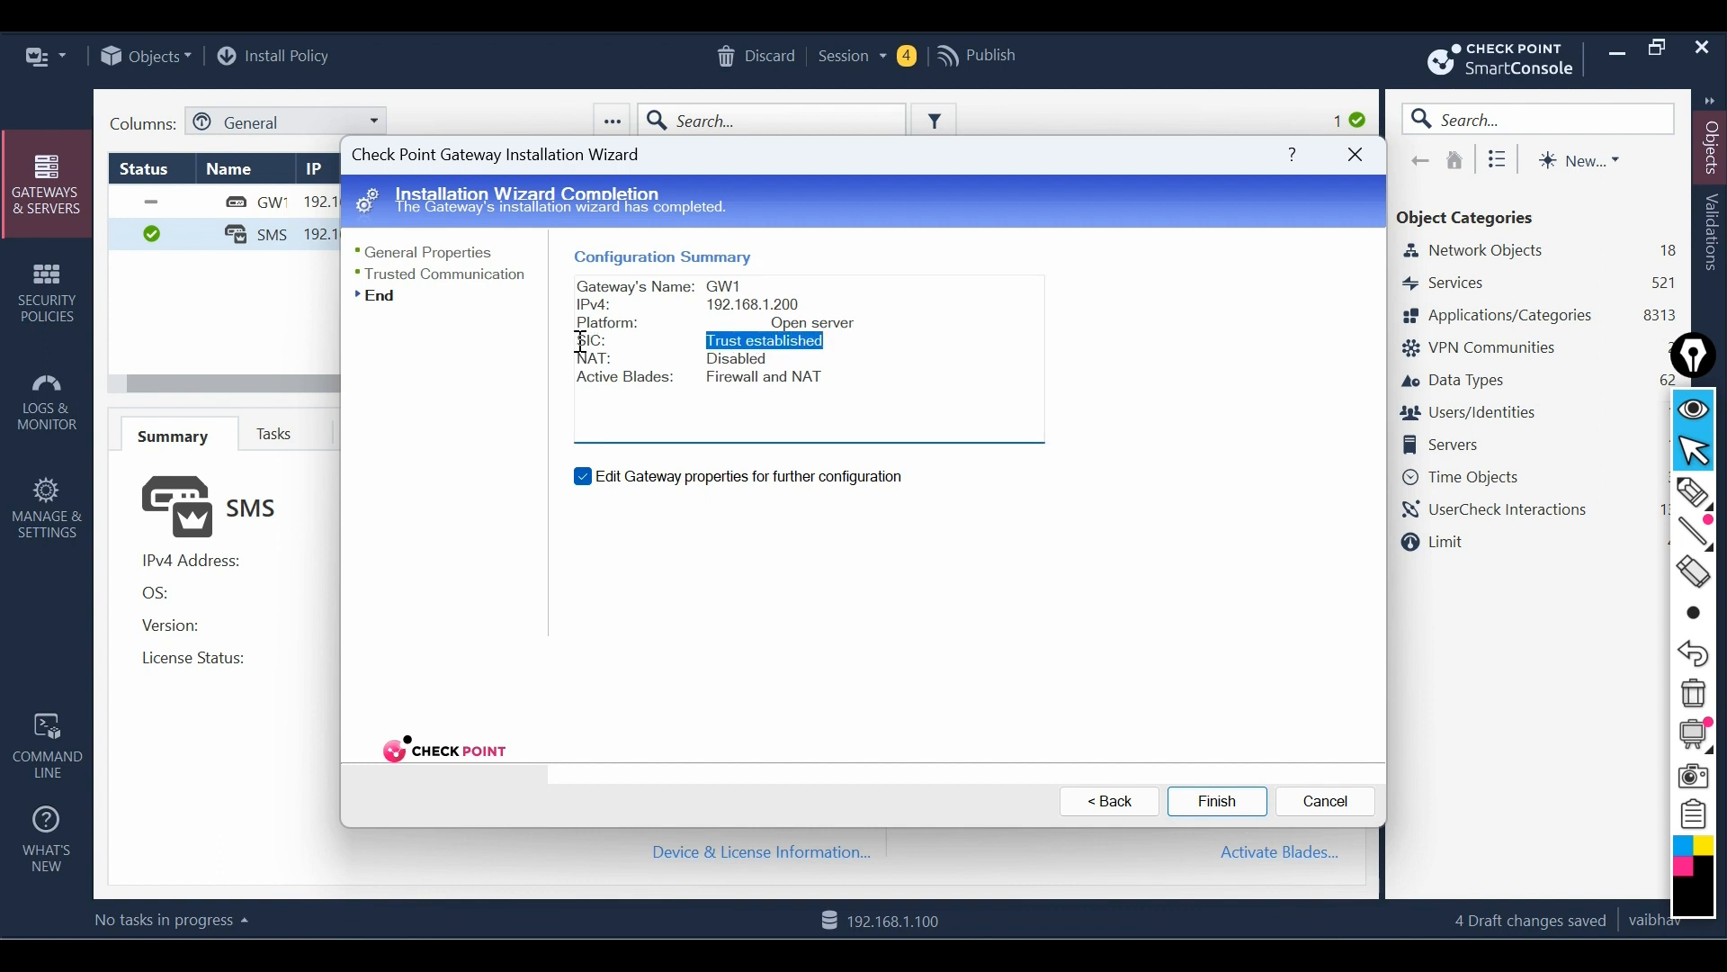
pyautogui.moveTo(577, 341)
pyautogui.mouseDown()
pyautogui.moveTo(610, 341)
pyautogui.moveTo(572, 357)
pyautogui.mouseUp()
pyautogui.click(703, 361)
pyautogui.moveTo(703, 361)
pyautogui.mouseDown()
pyautogui.moveTo(775, 347)
pyautogui.moveTo(820, 376)
pyautogui.moveTo(706, 382)
pyautogui.mouseUp()
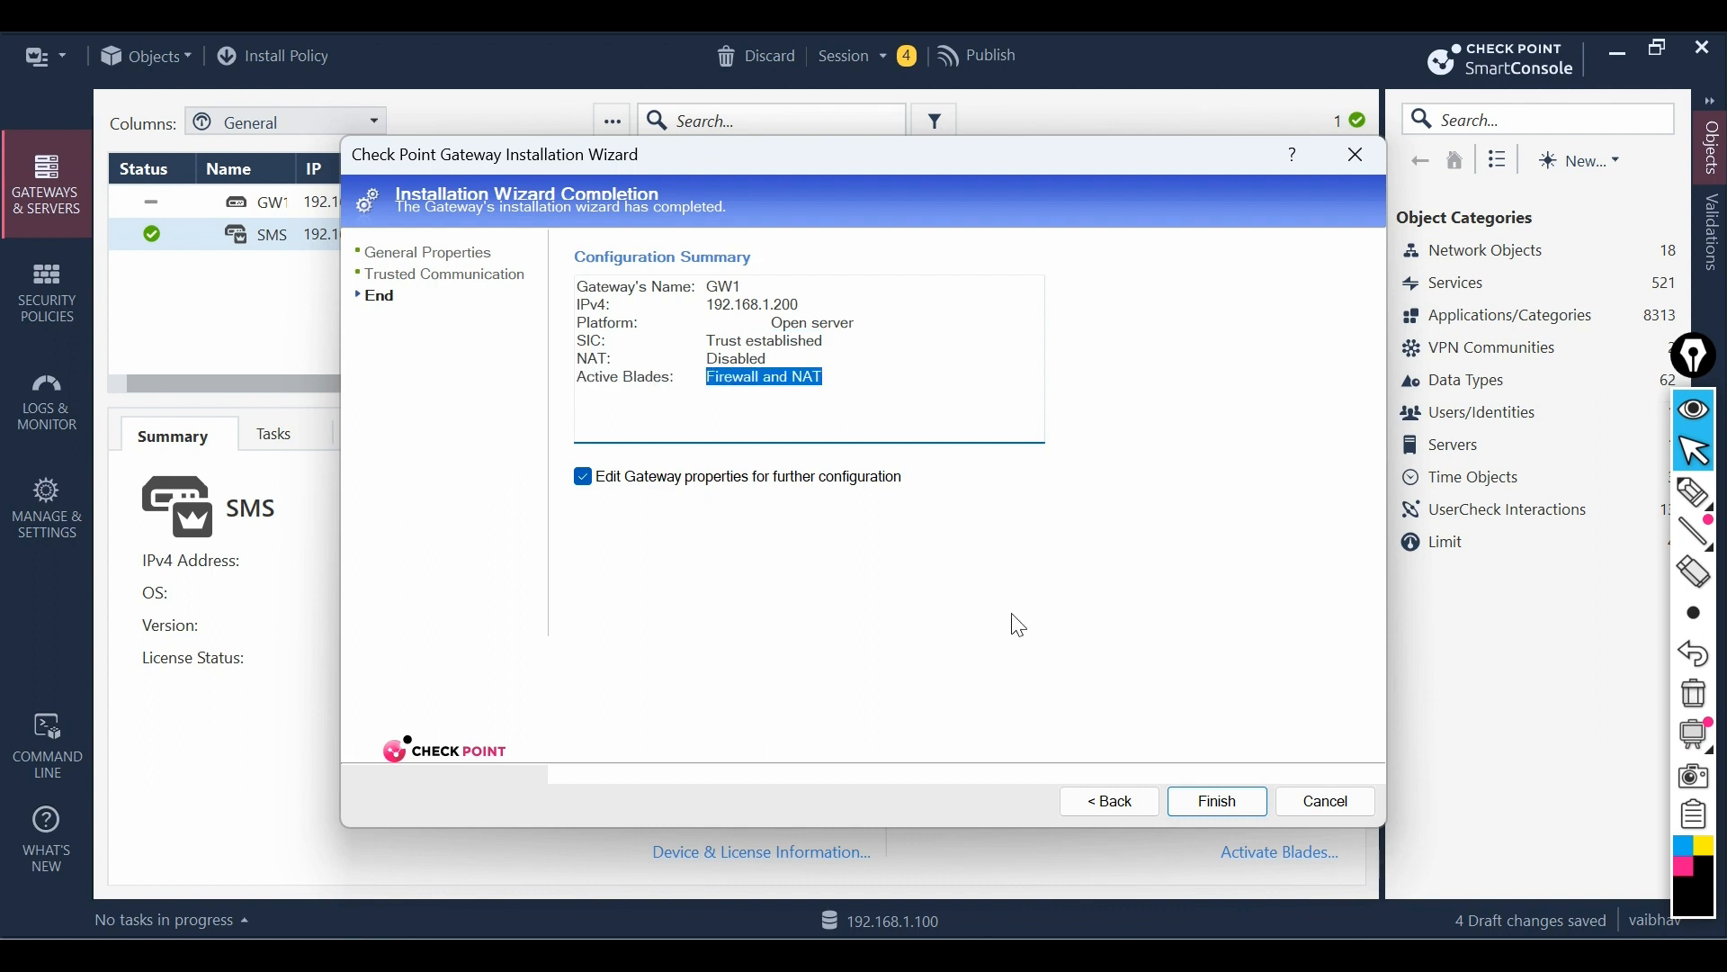
pyautogui.click(1219, 803)
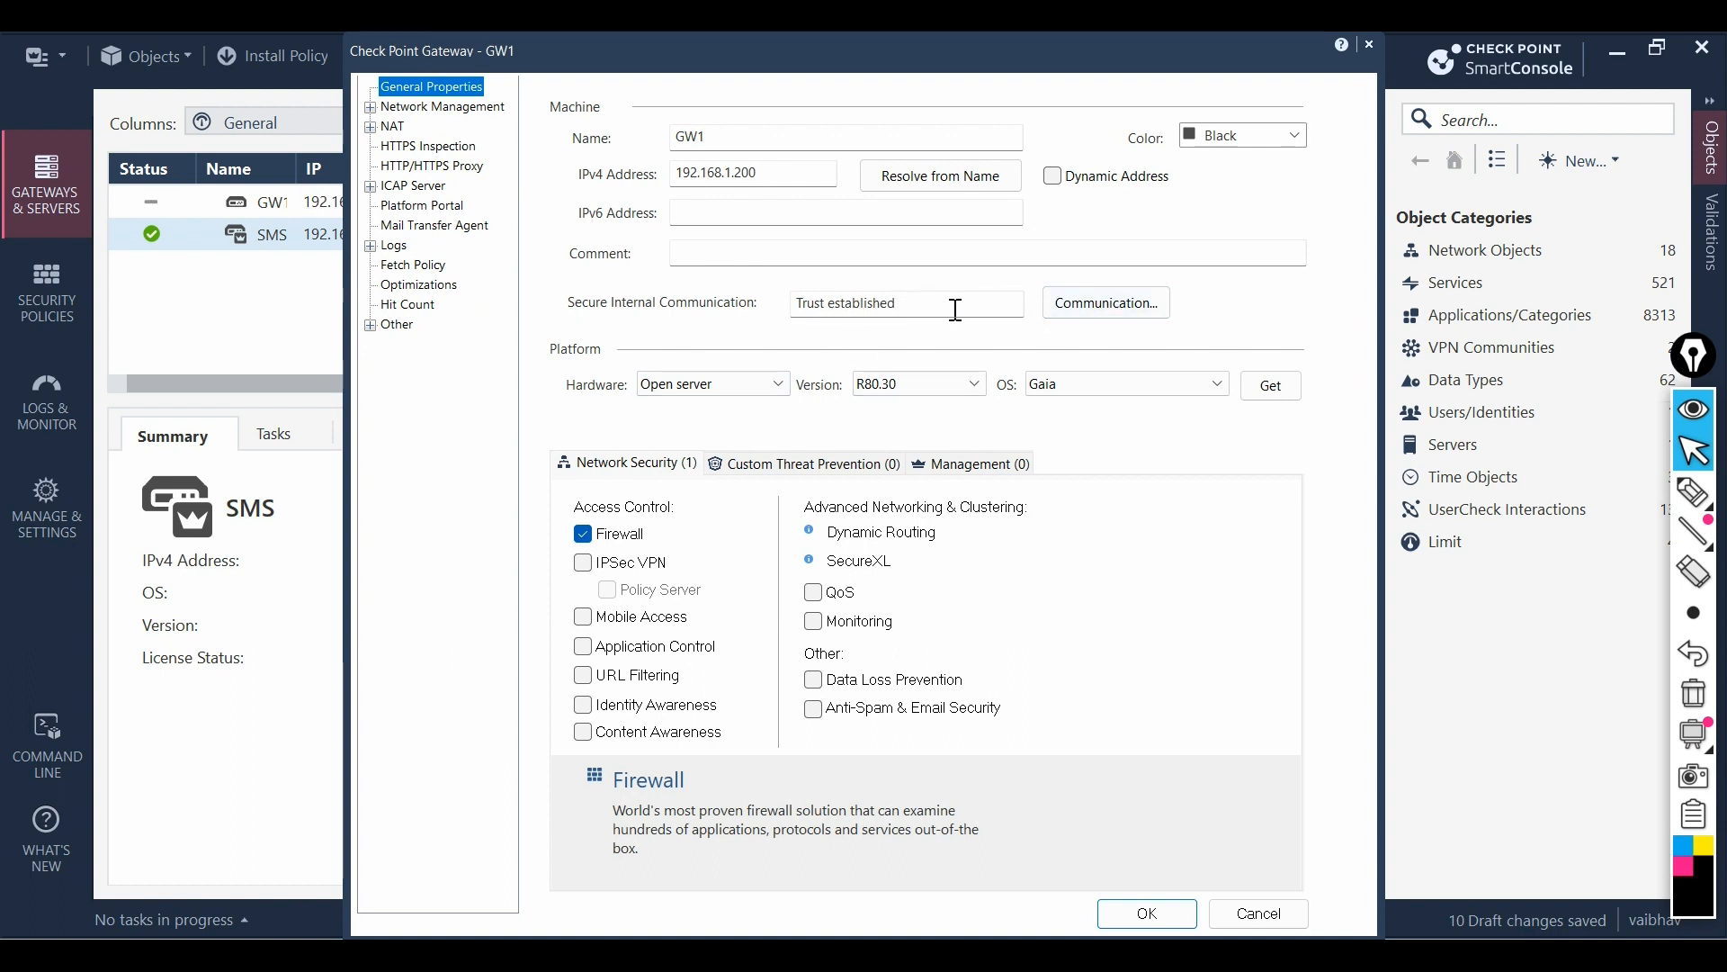
# - Open GW1's Trusted Communication dialog from its General Properties page
pyautogui.click(1116, 304)
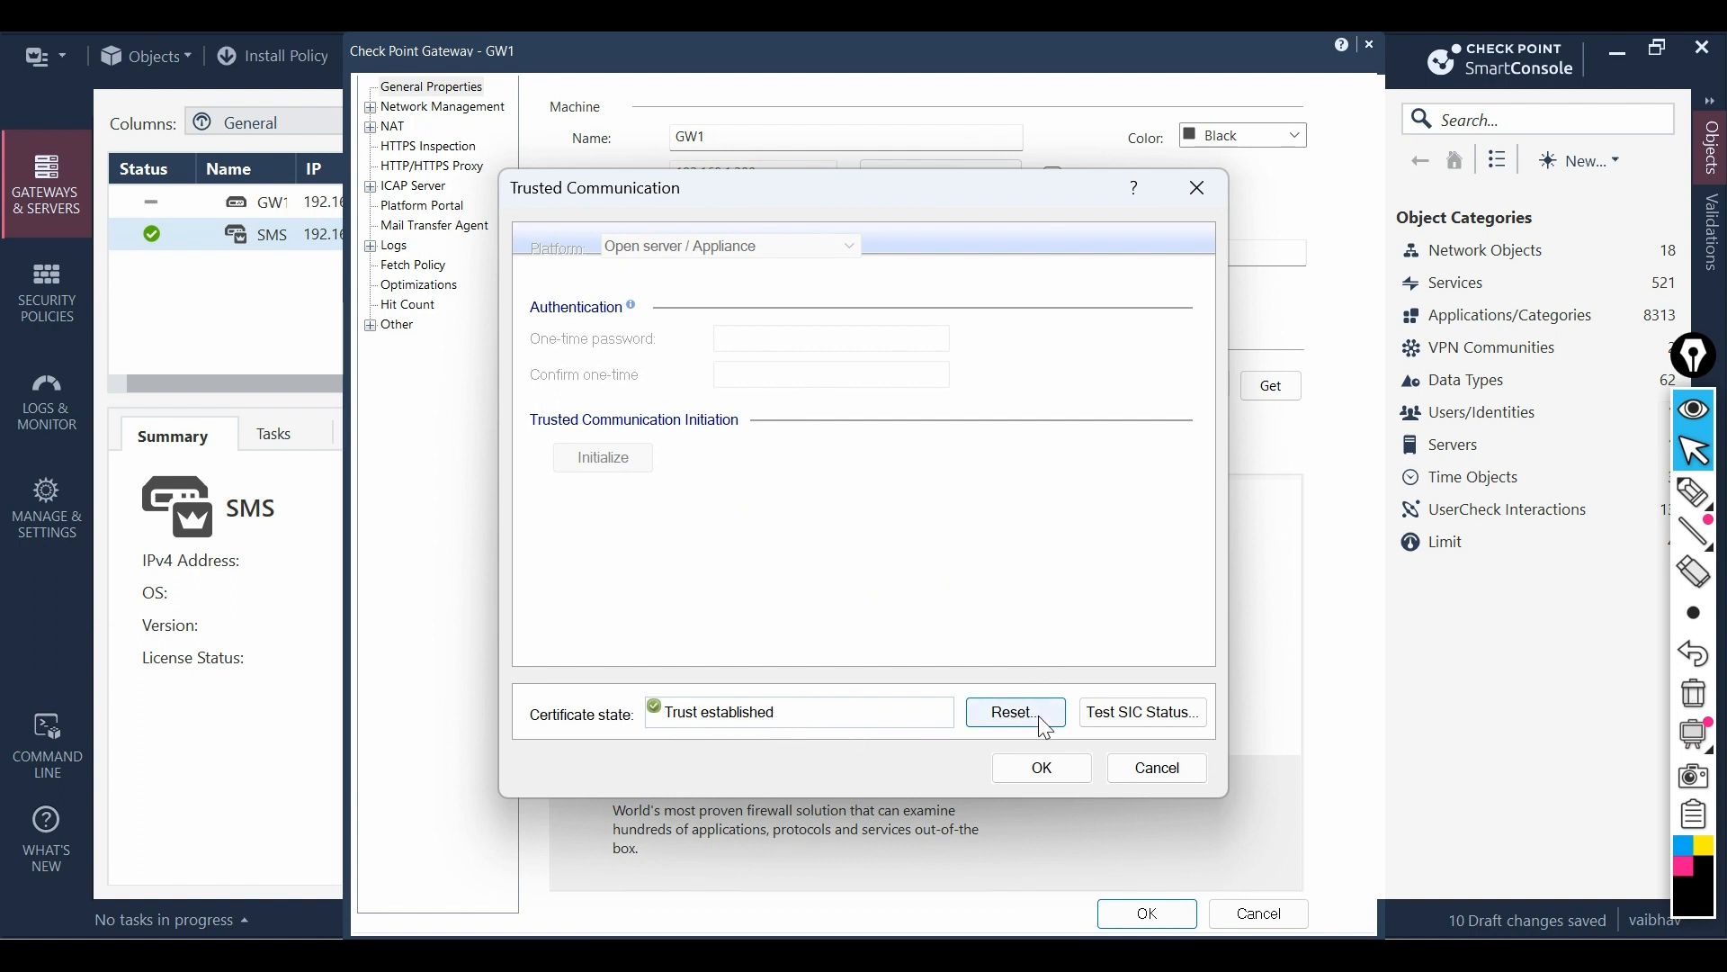
# - Test GW1's SIC status as Communicating, then close the dialogs and save its properties
pyautogui.click(1133, 720)
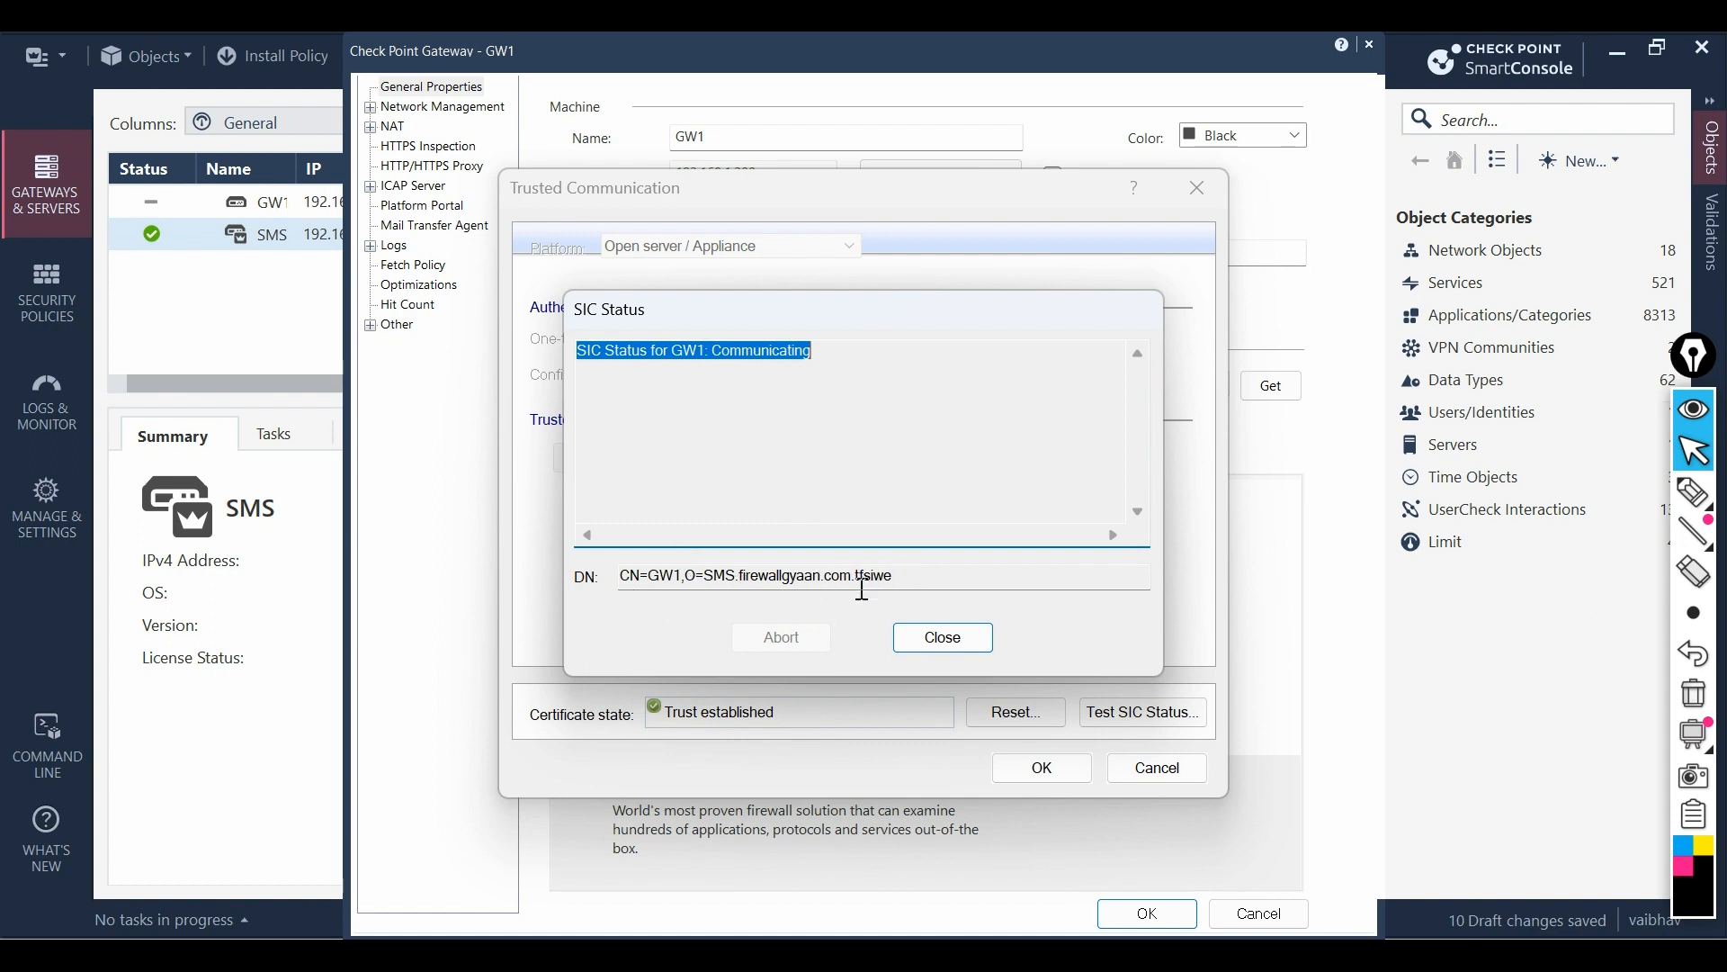
pyautogui.click(740, 580)
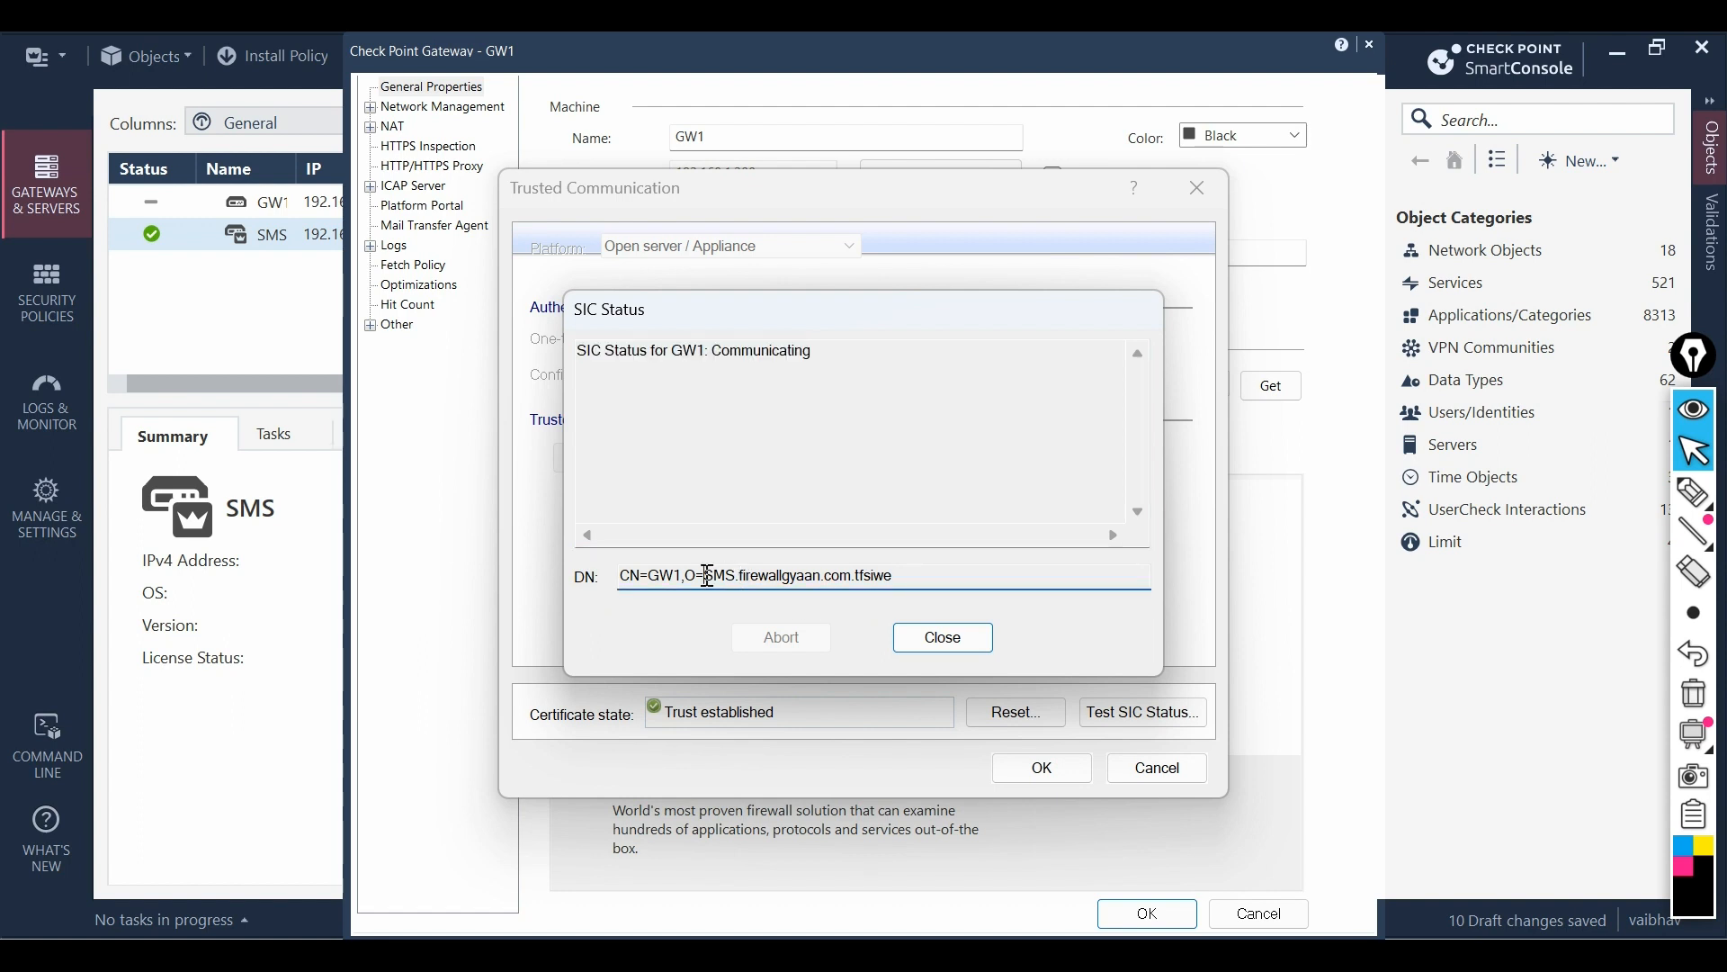
pyautogui.moveTo(707, 576); pyautogui.dragTo(853, 574)
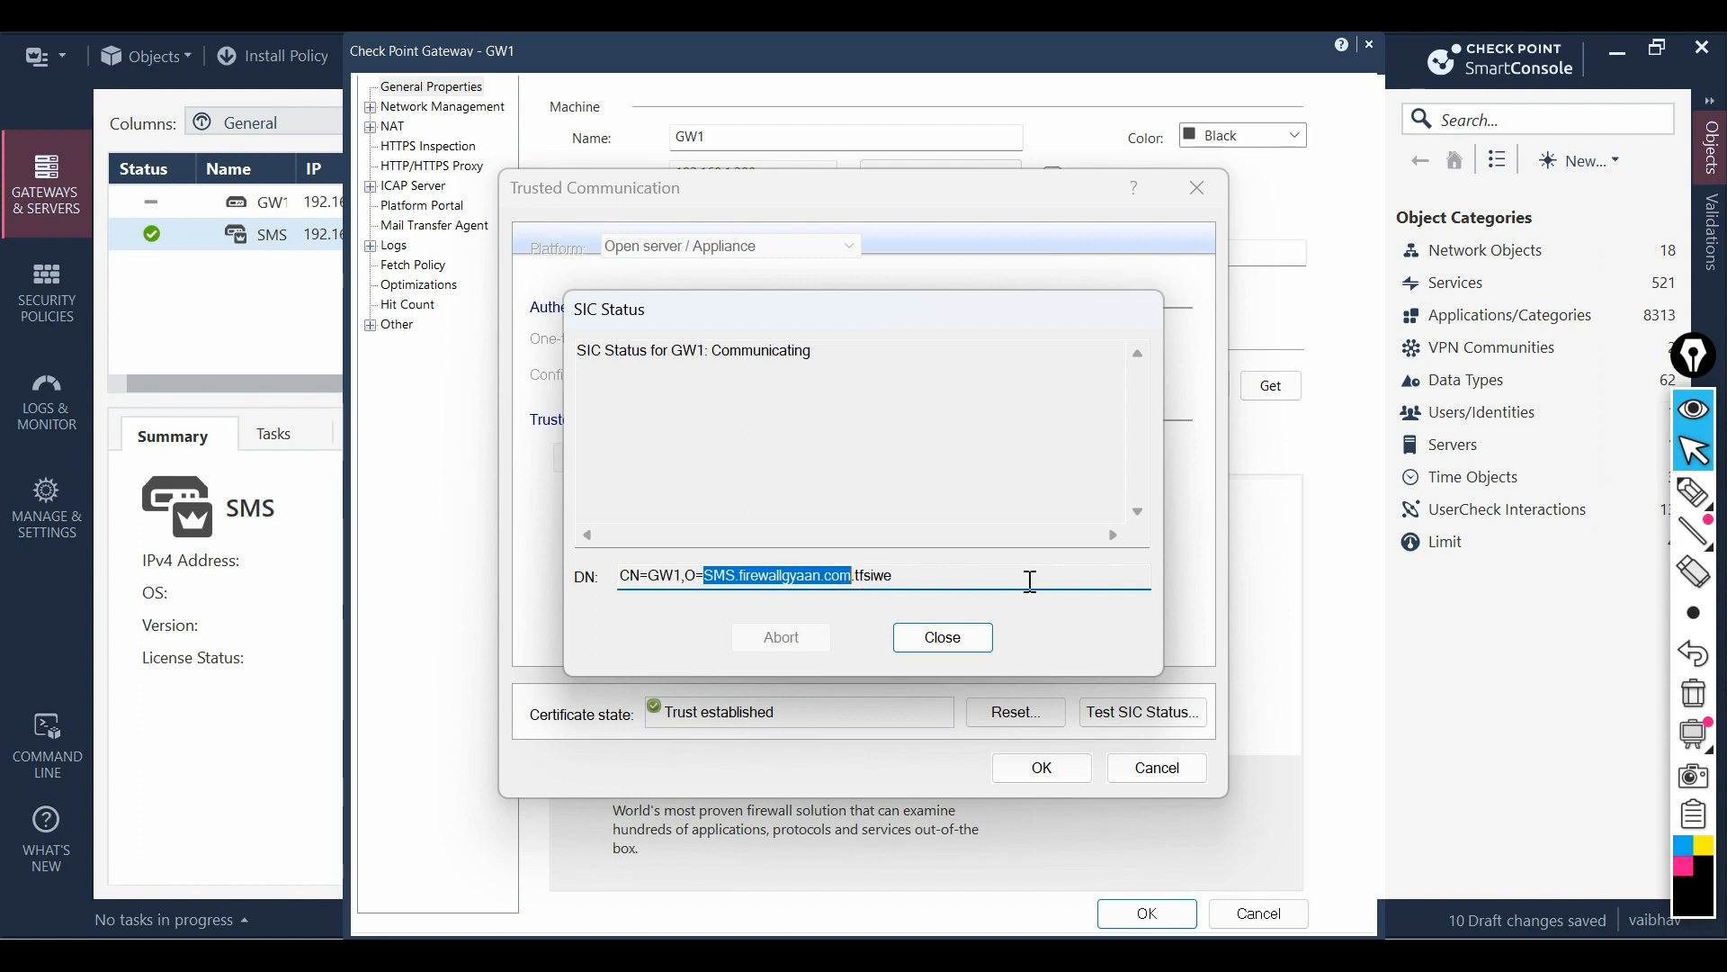
pyautogui.click(963, 639)
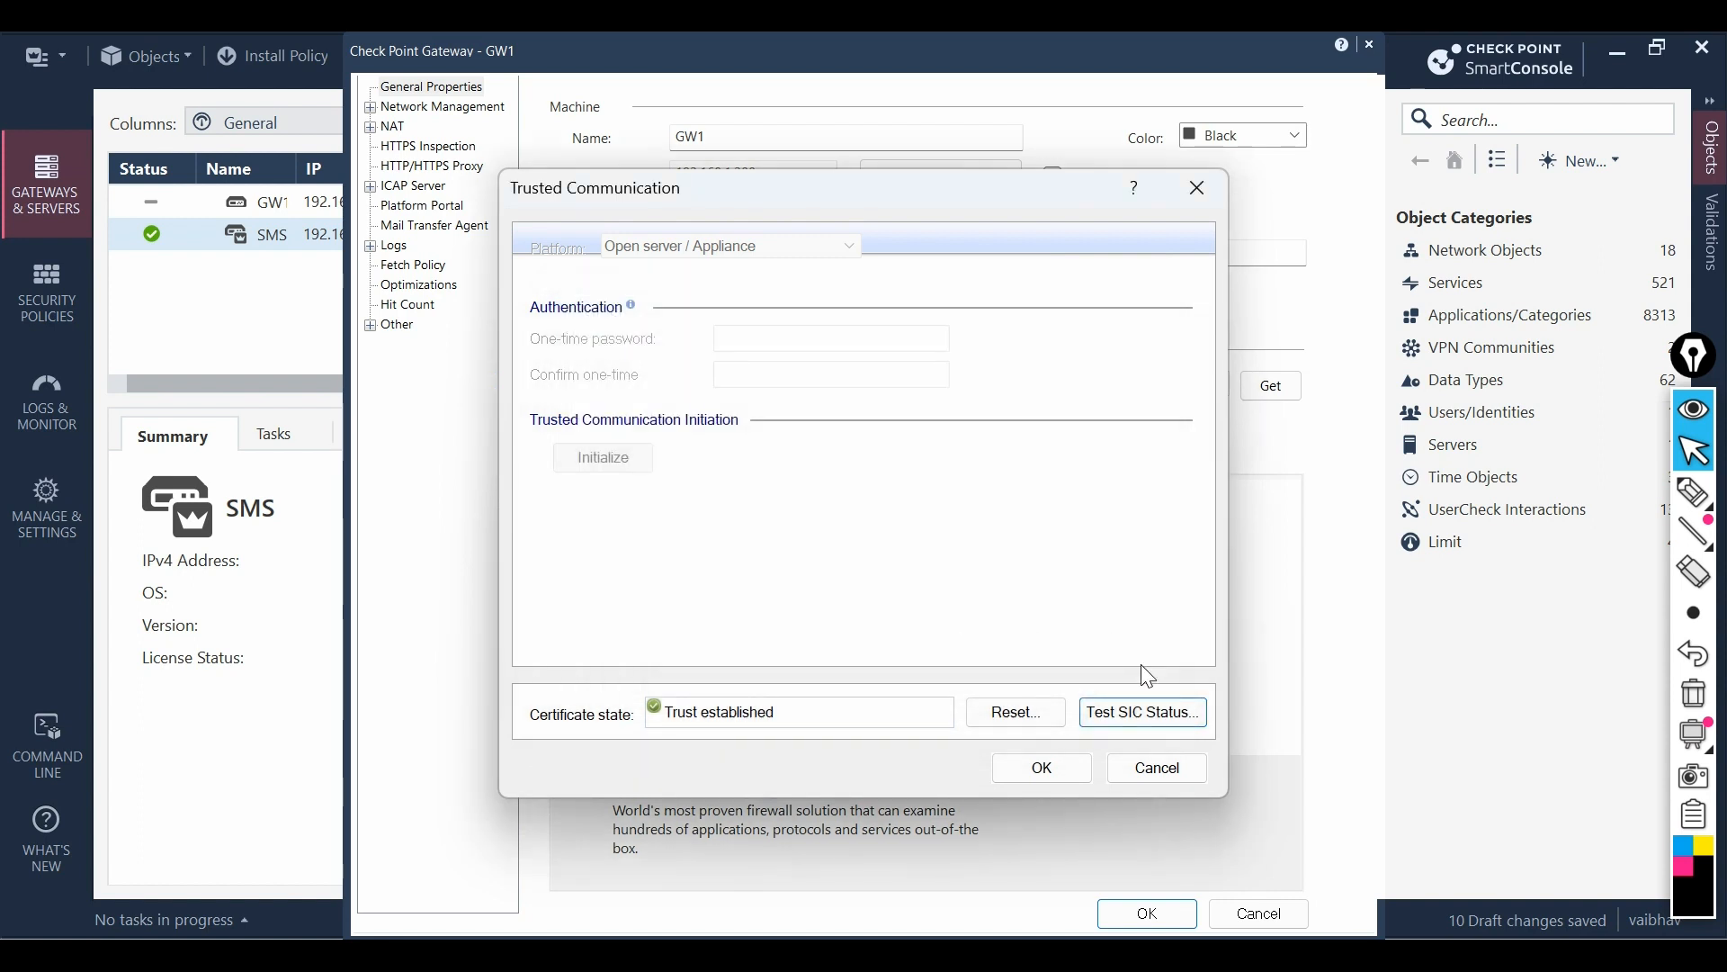
pyautogui.click(1042, 767)
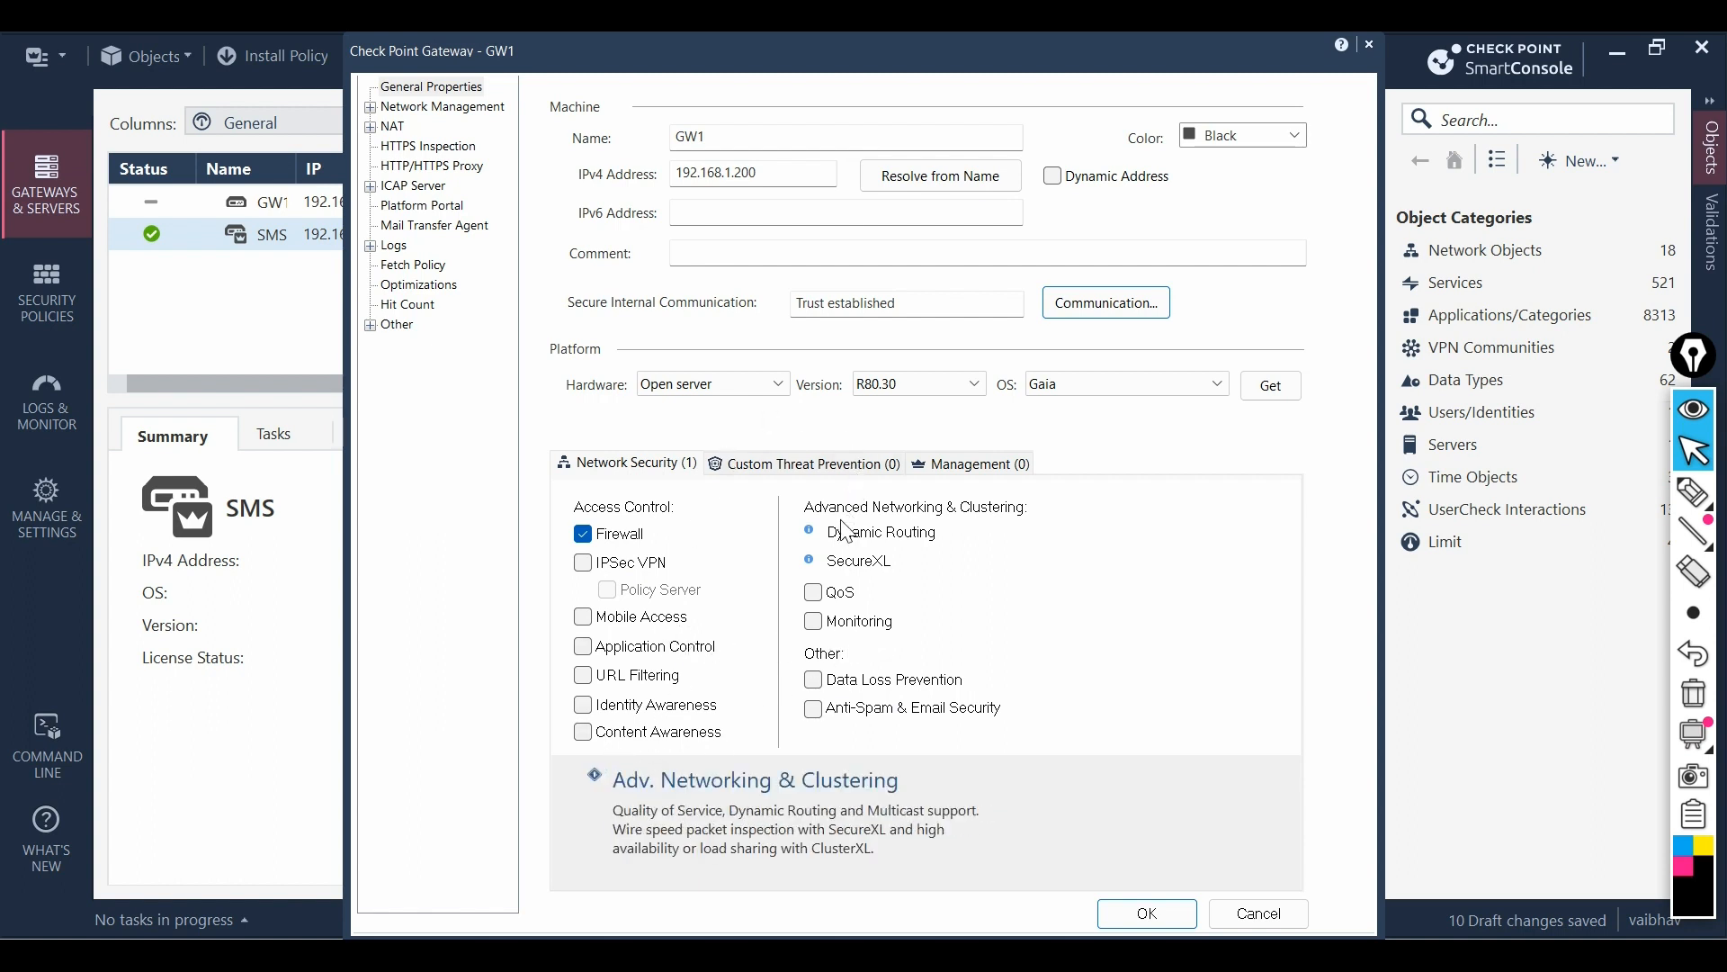
pyautogui.click(1151, 912)
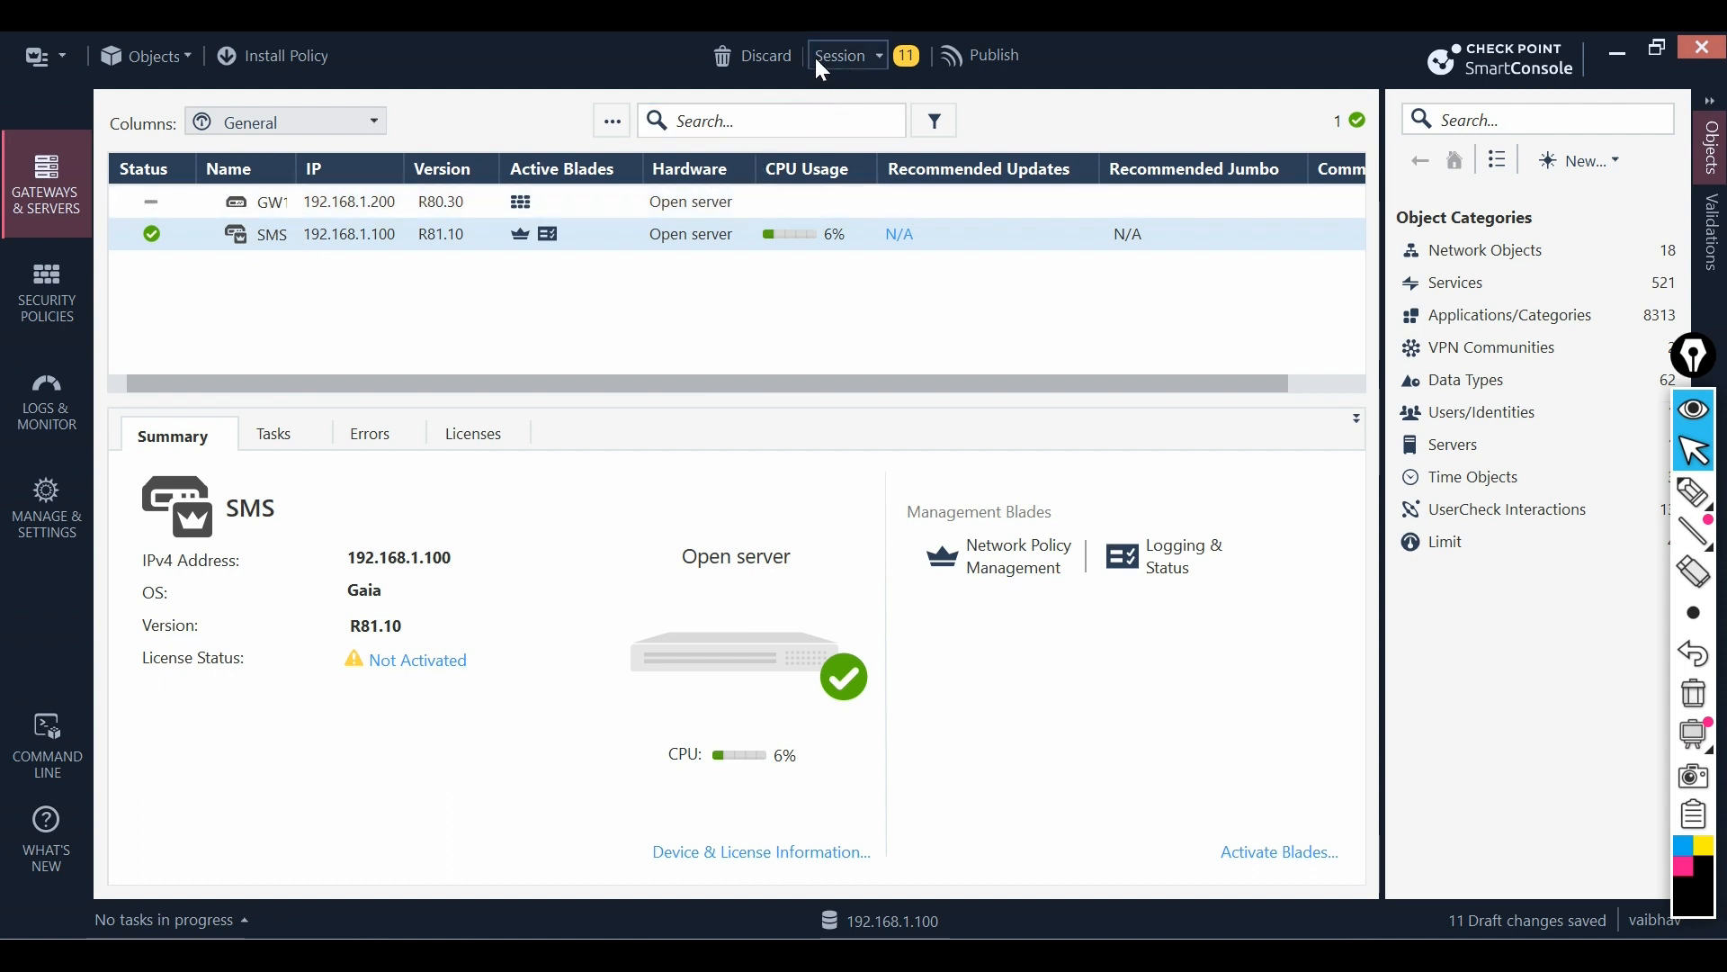
pyautogui.click(880, 57)
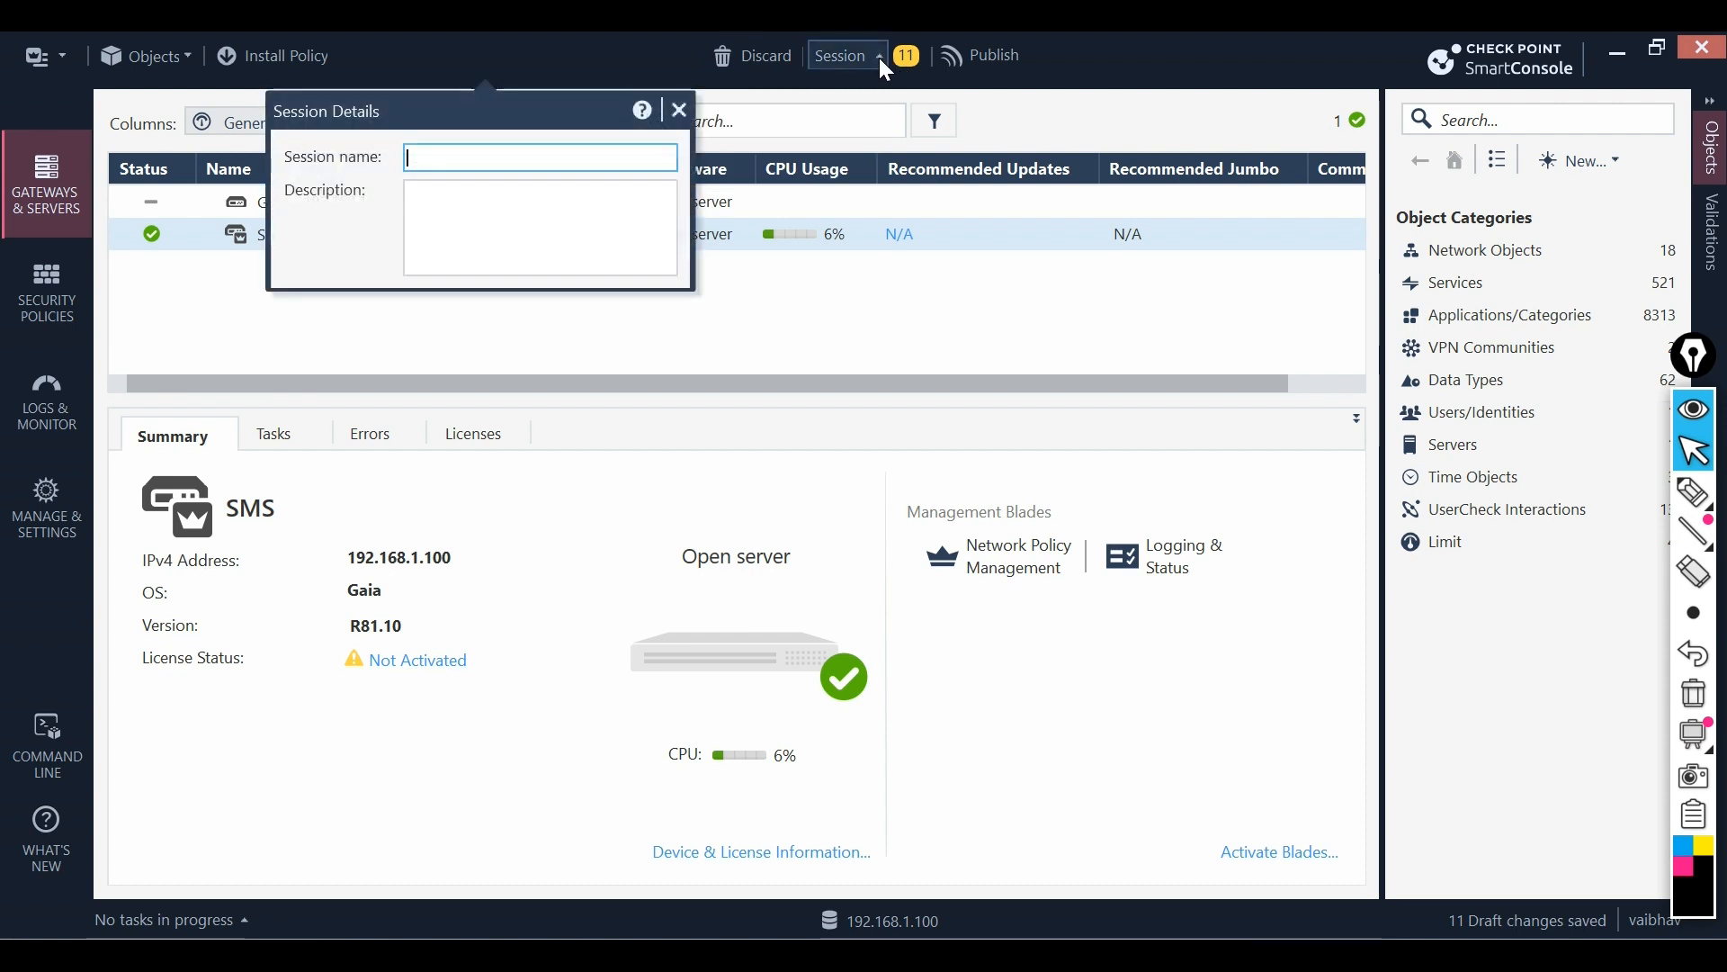
pyautogui.click(681, 110)
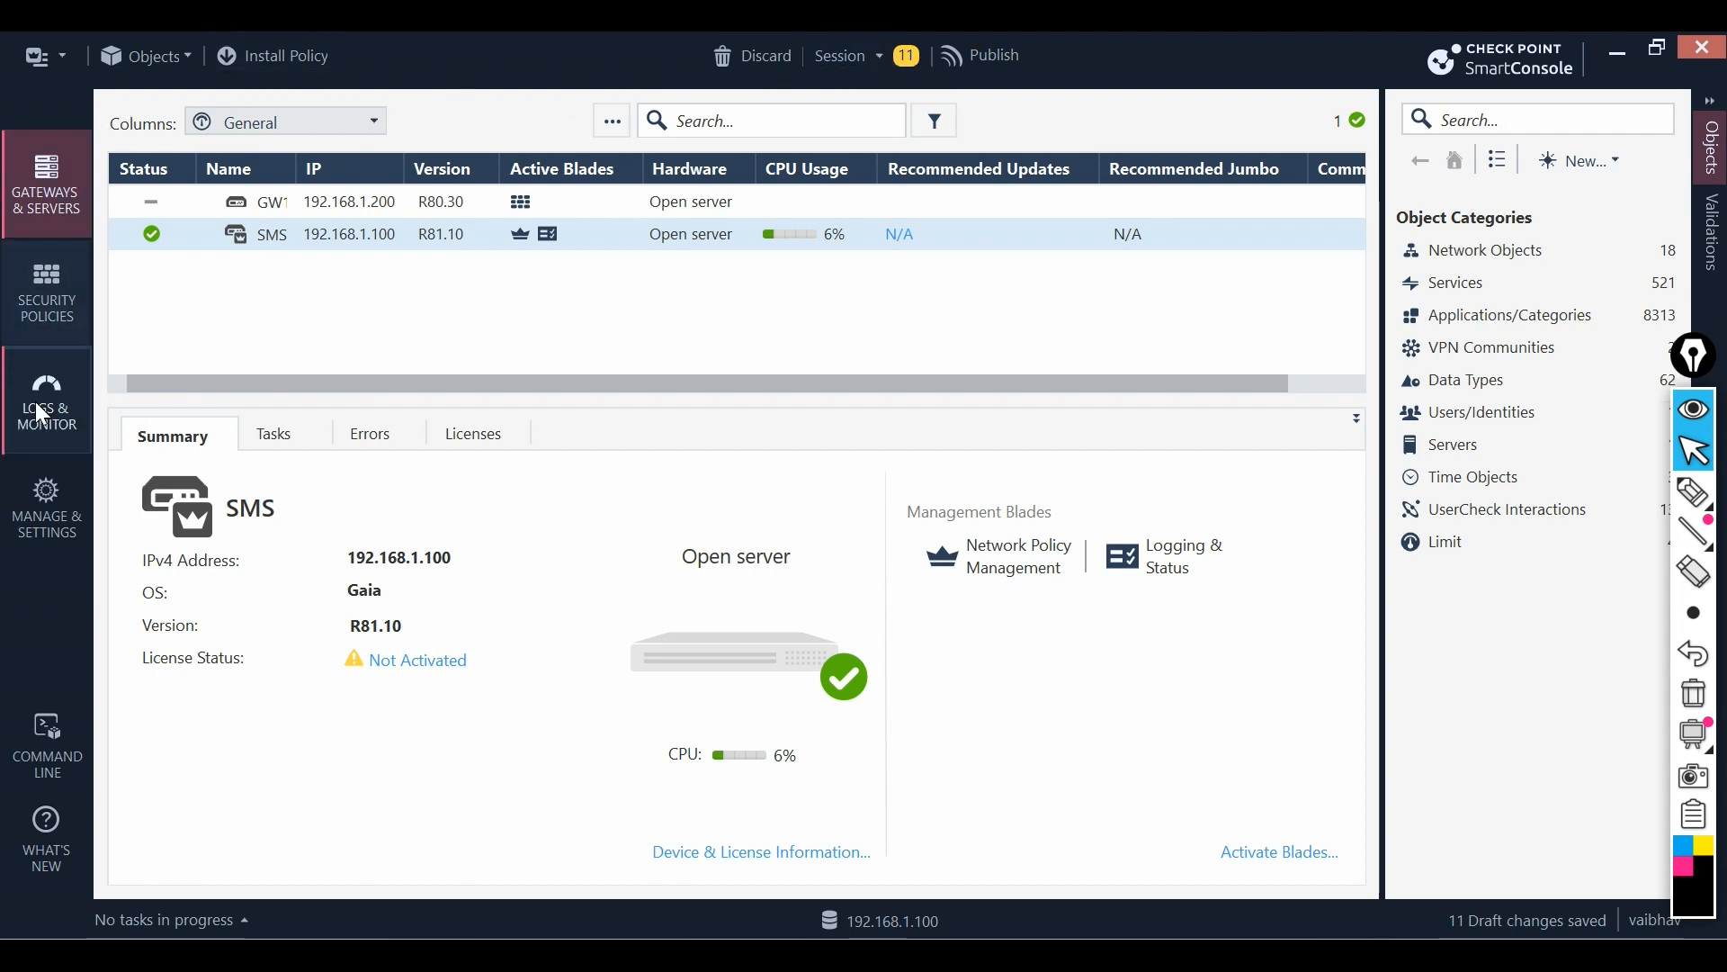
# - Show Manage & Settings > View Sessions, listing the current session with 13 locks and 11 changes
pyautogui.click(51, 534)
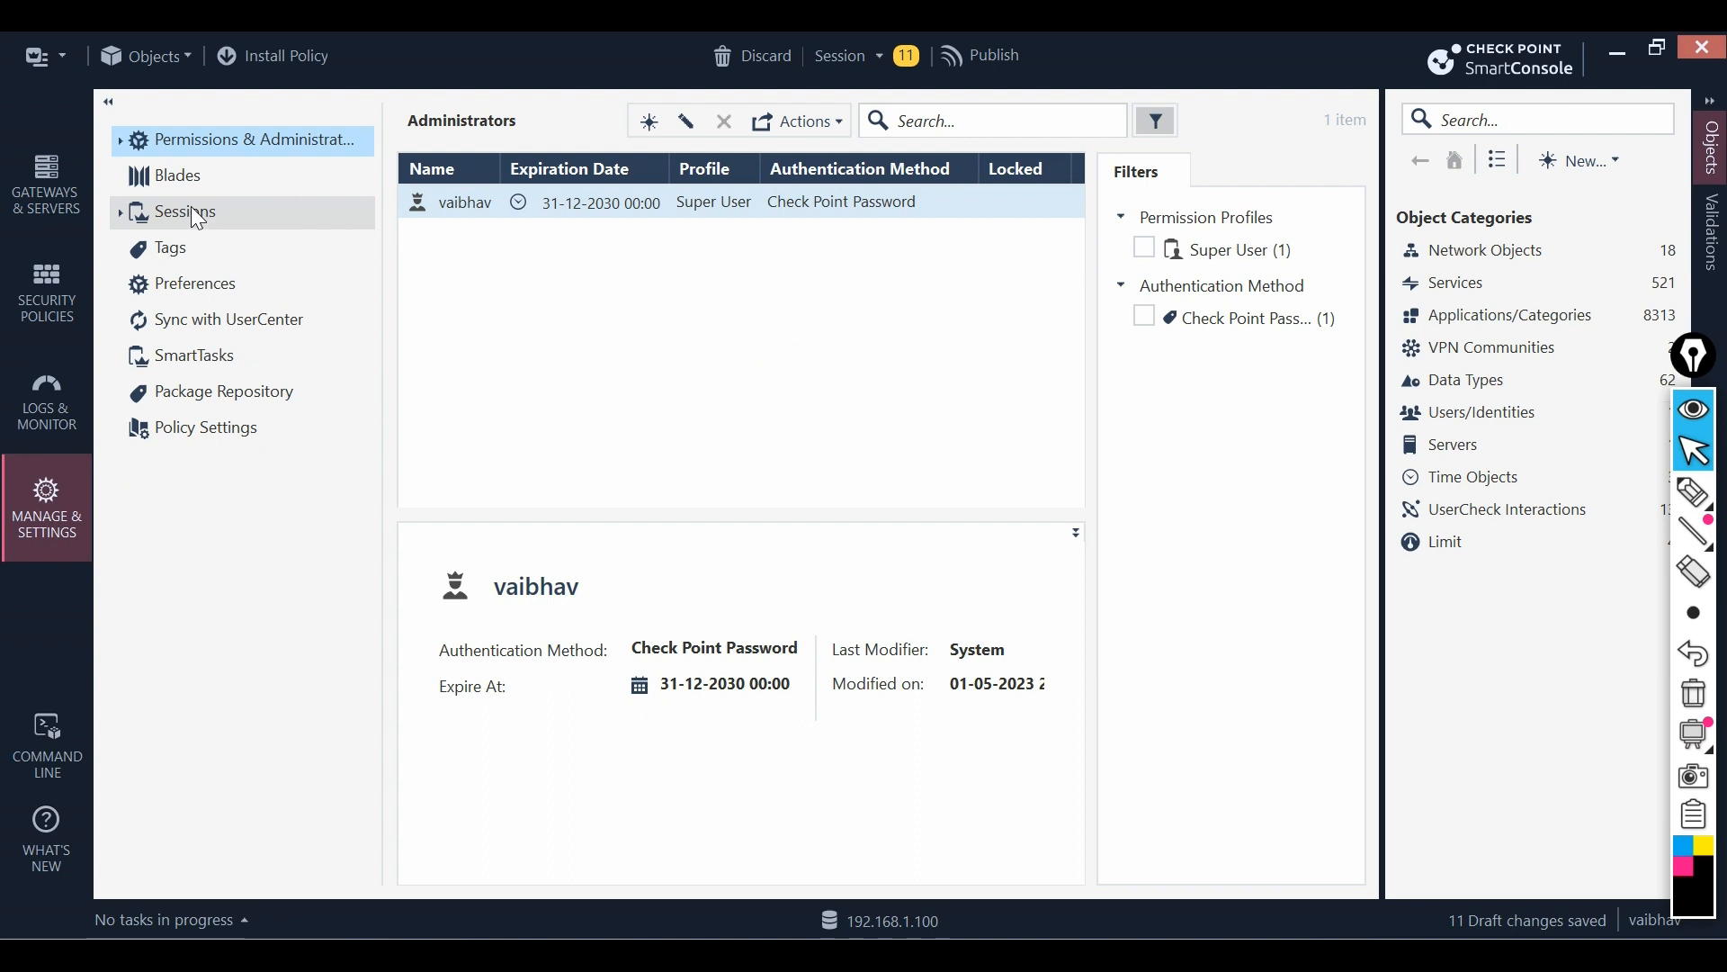
pyautogui.click(191, 214)
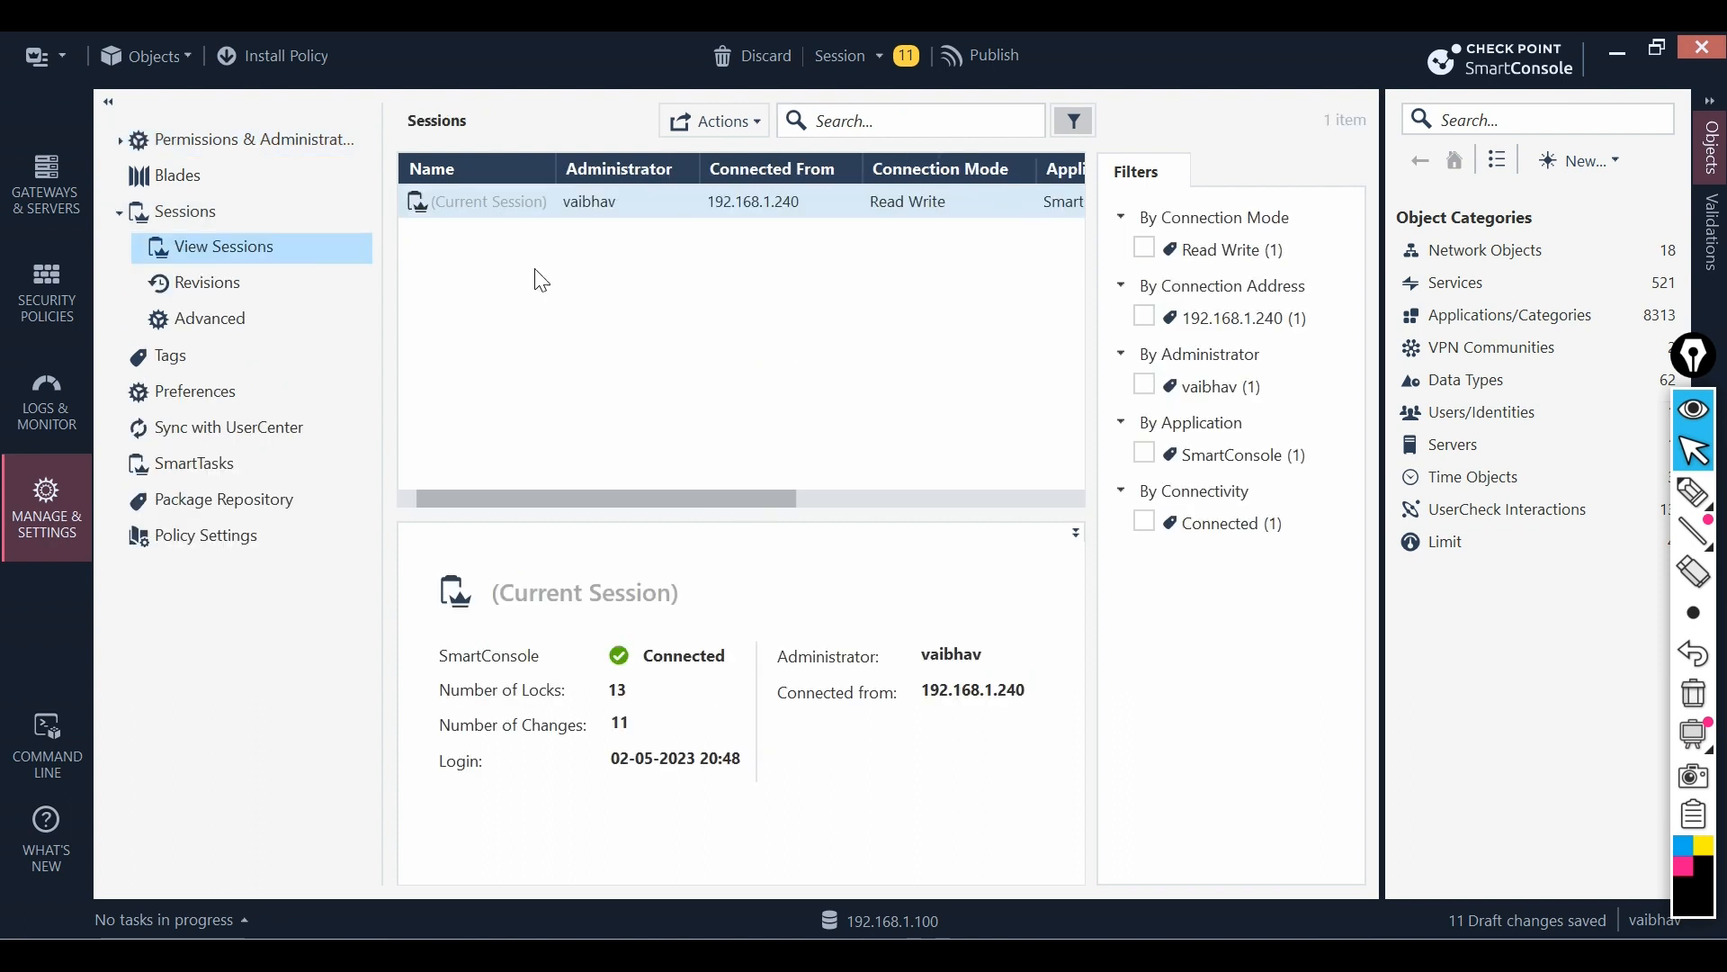
pyautogui.moveTo(680, 502); pyautogui.dragTo(987, 495)
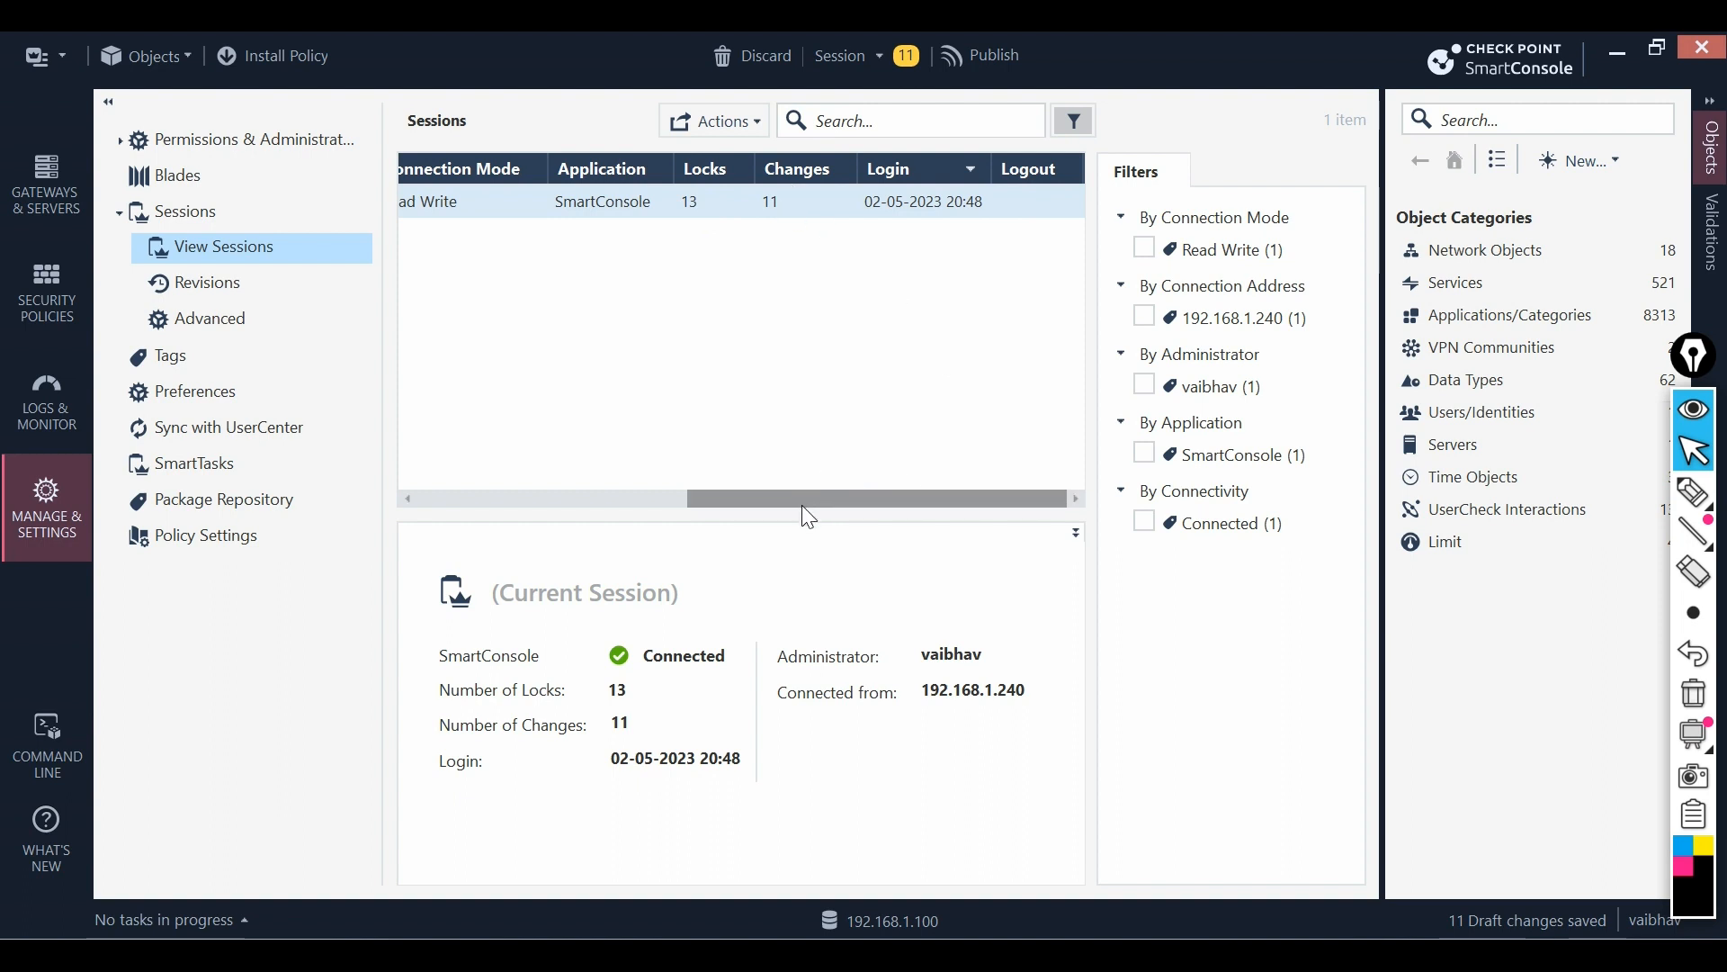
pyautogui.moveTo(802, 505); pyautogui.dragTo(494, 506)
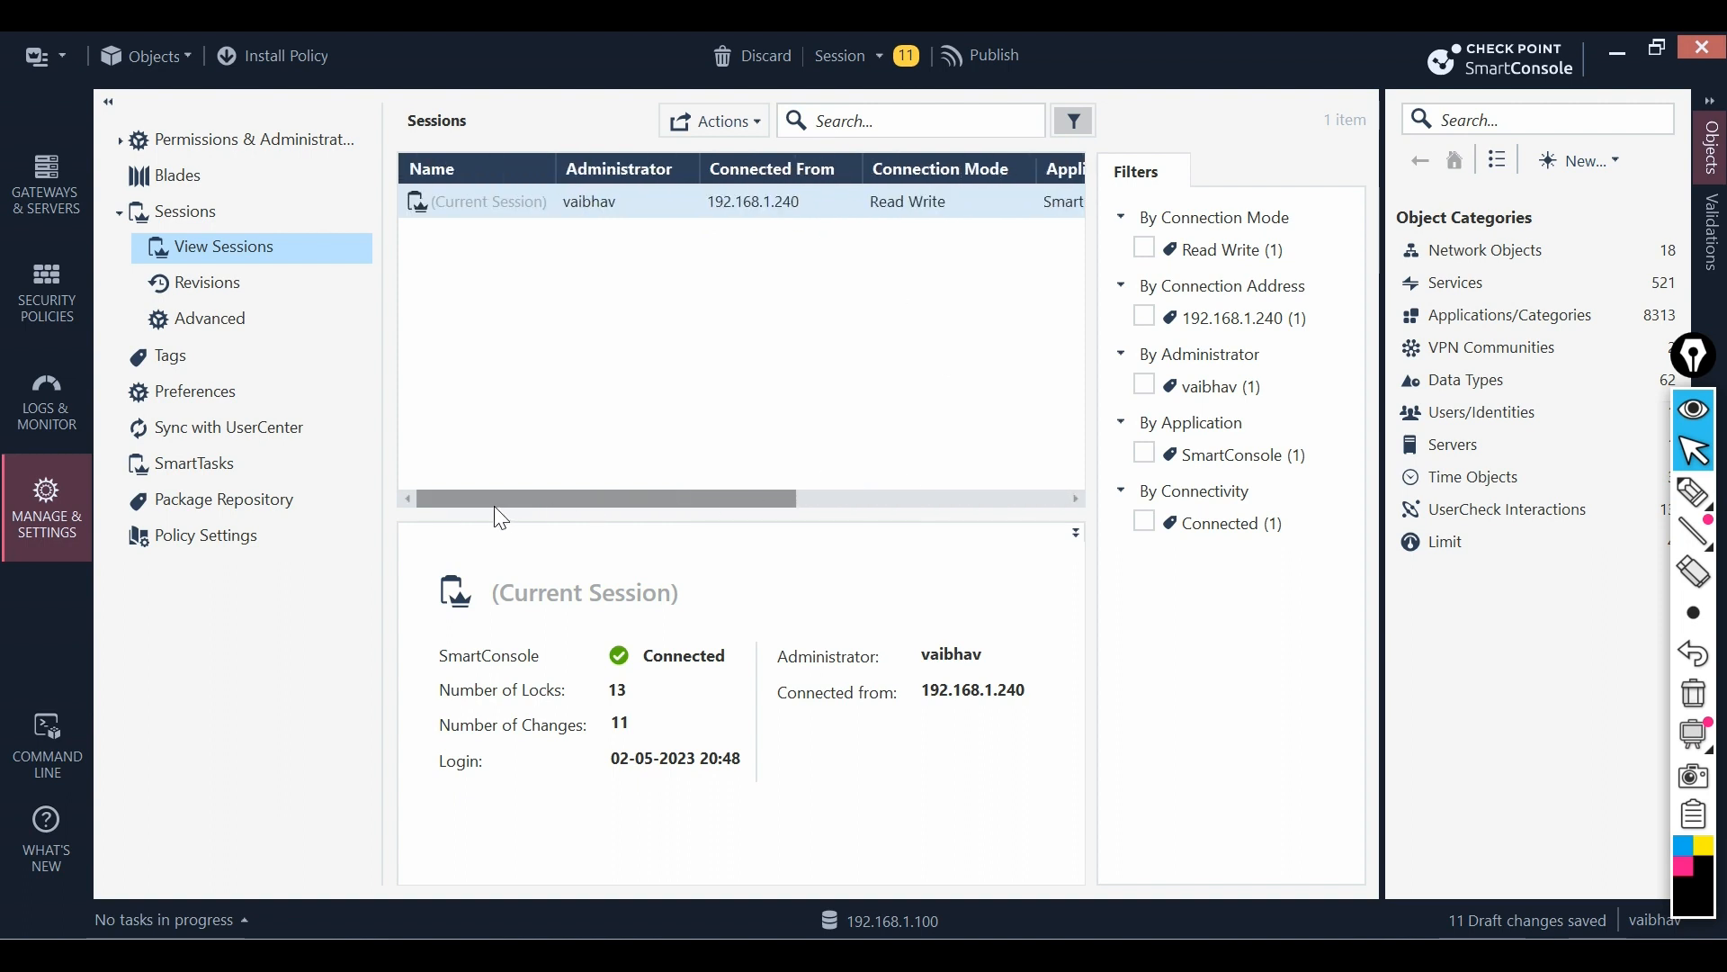
pyautogui.click(108, 101)
pyautogui.click(113, 101)
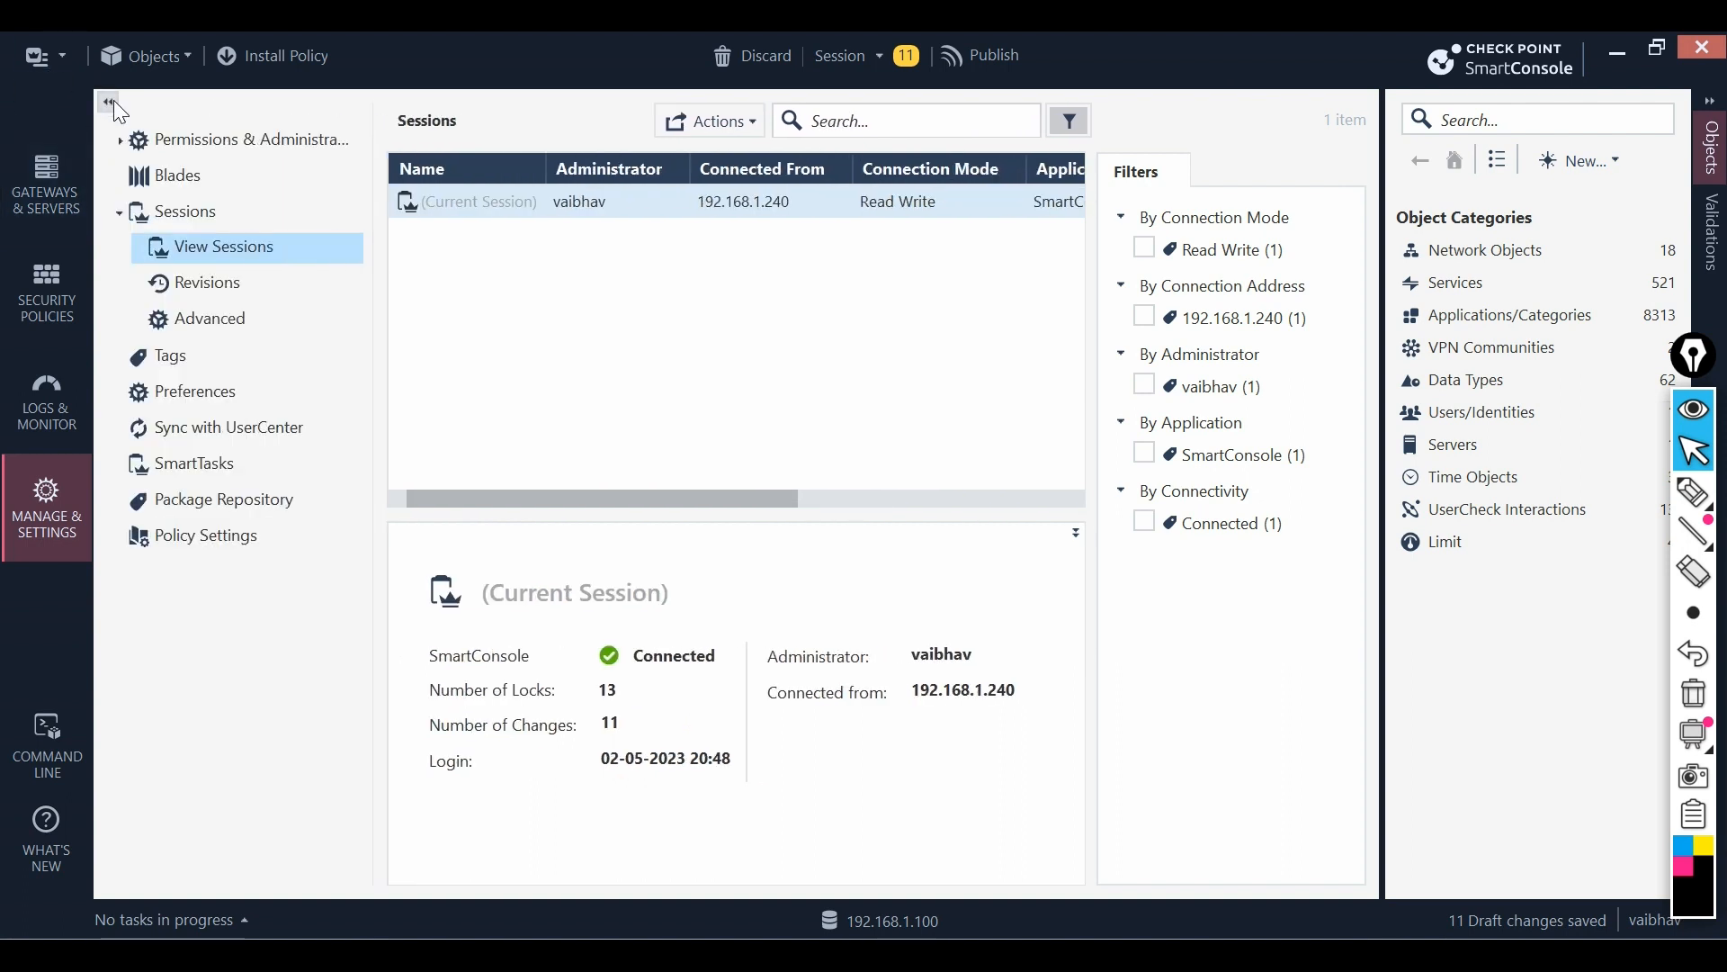
# - Back on Gateways & Servers, publish all 11 draft changes so GW1 (192.168.1.200) is saved
pyautogui.click(38, 200)
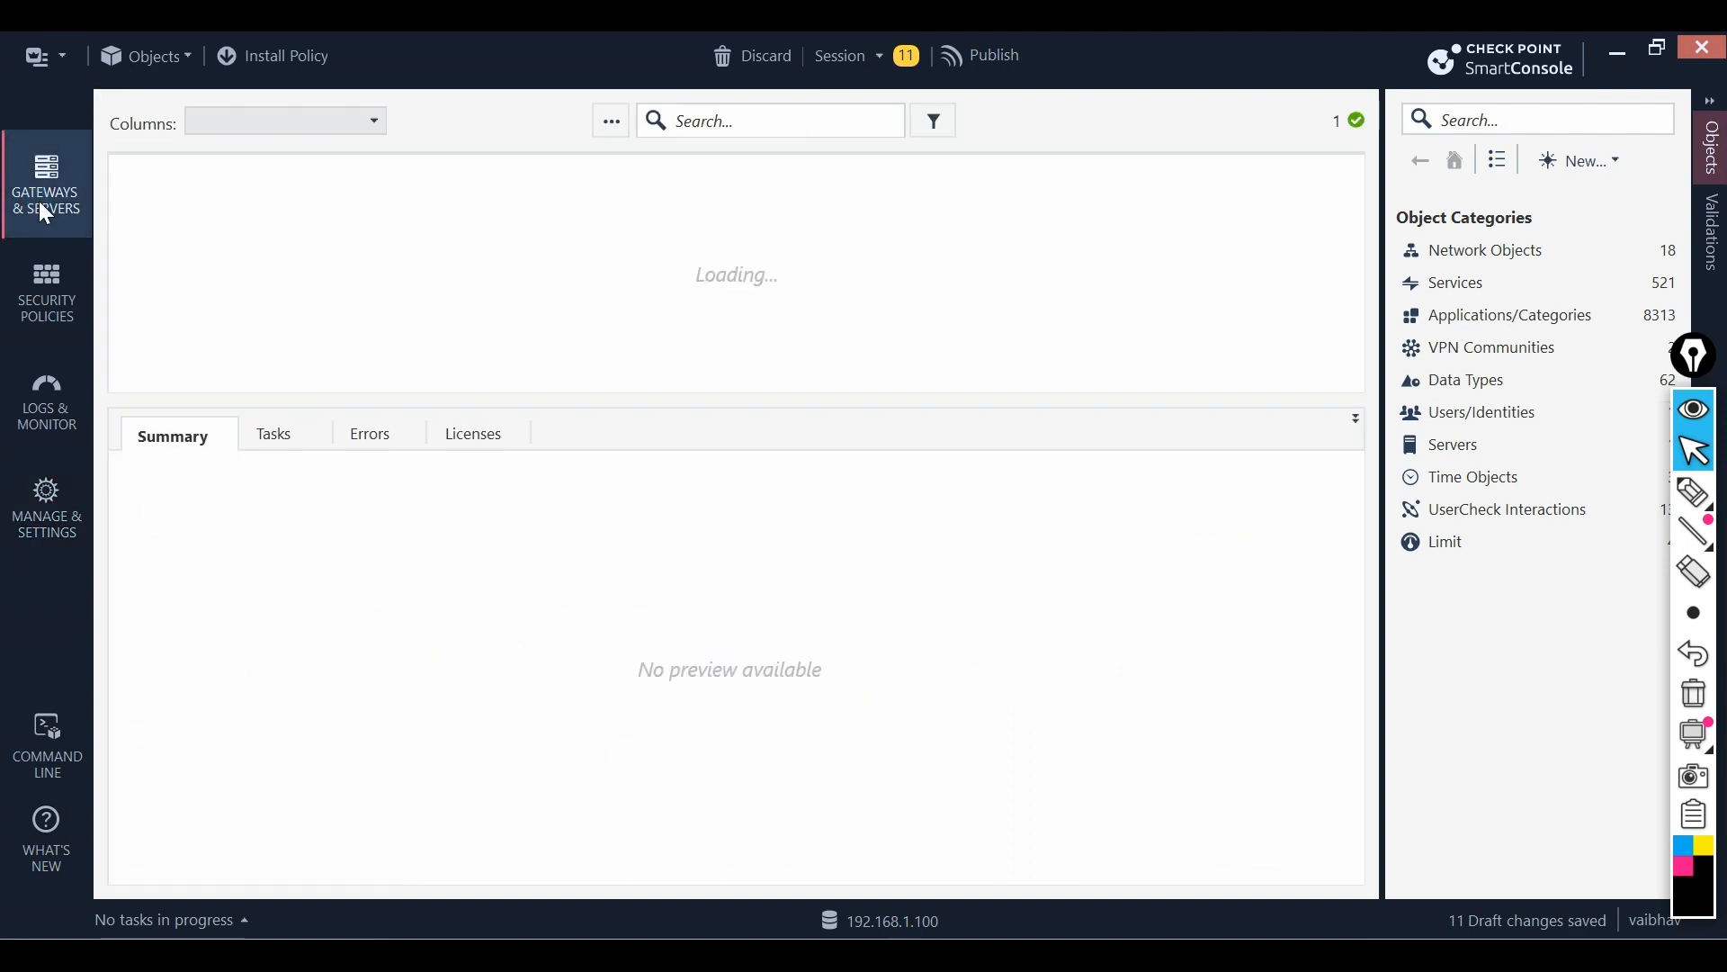
pyautogui.click(988, 66)
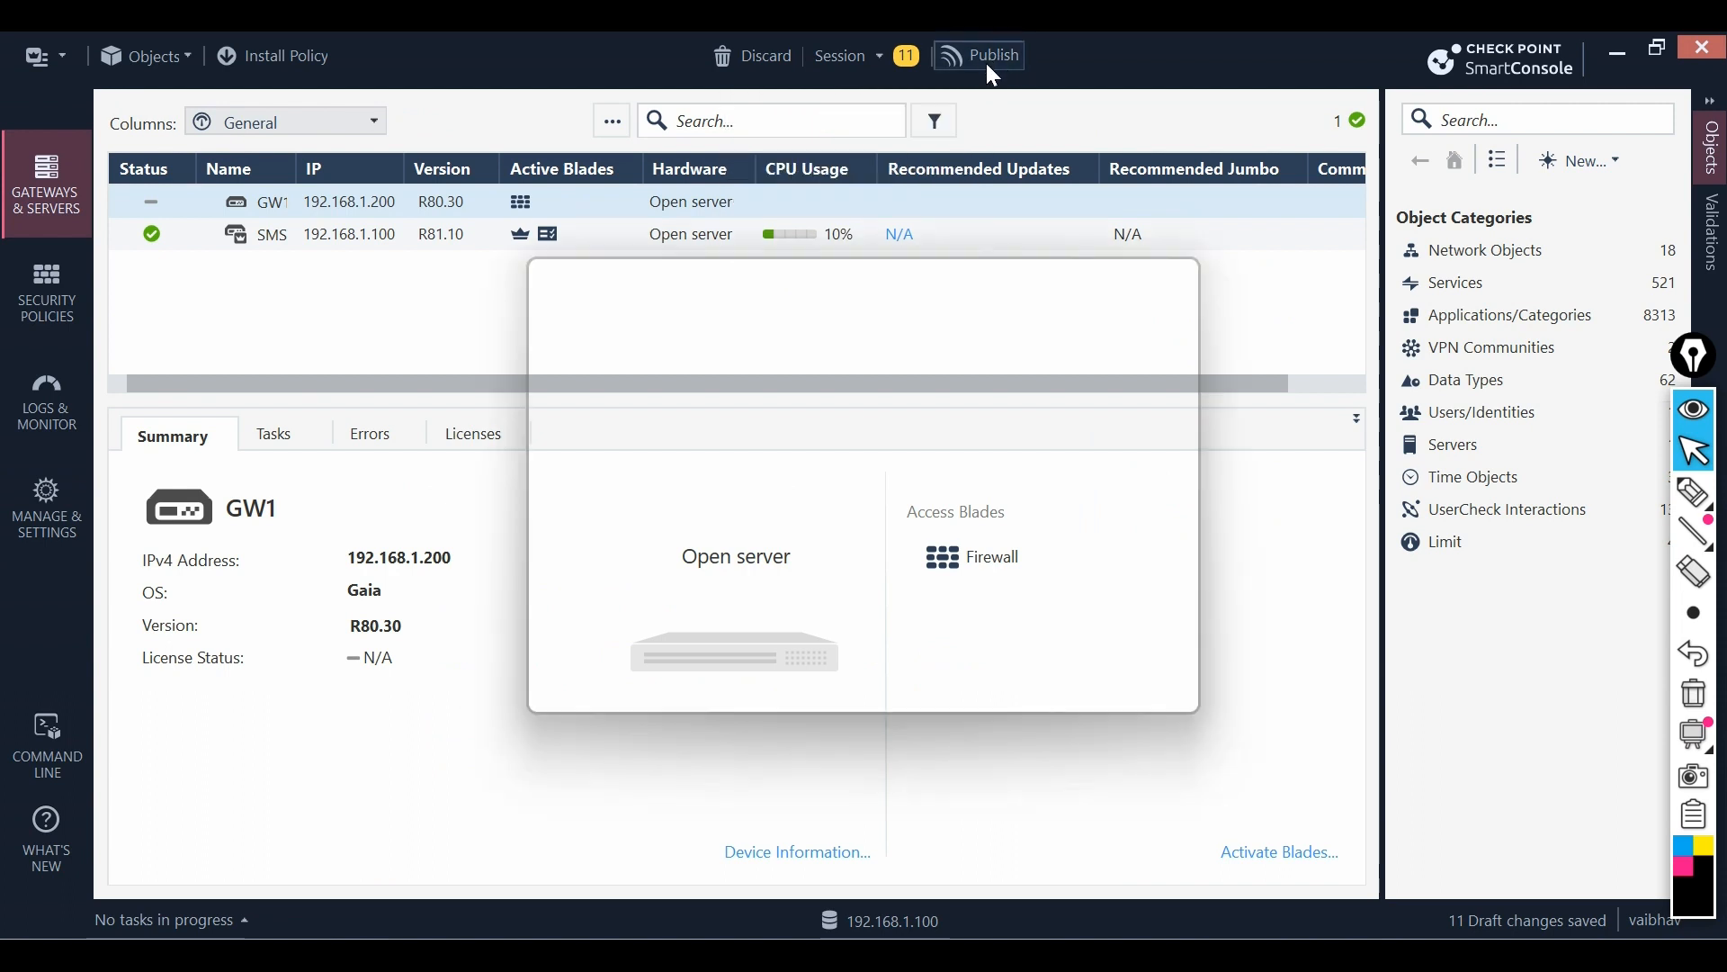
pyautogui.click(1000, 676)
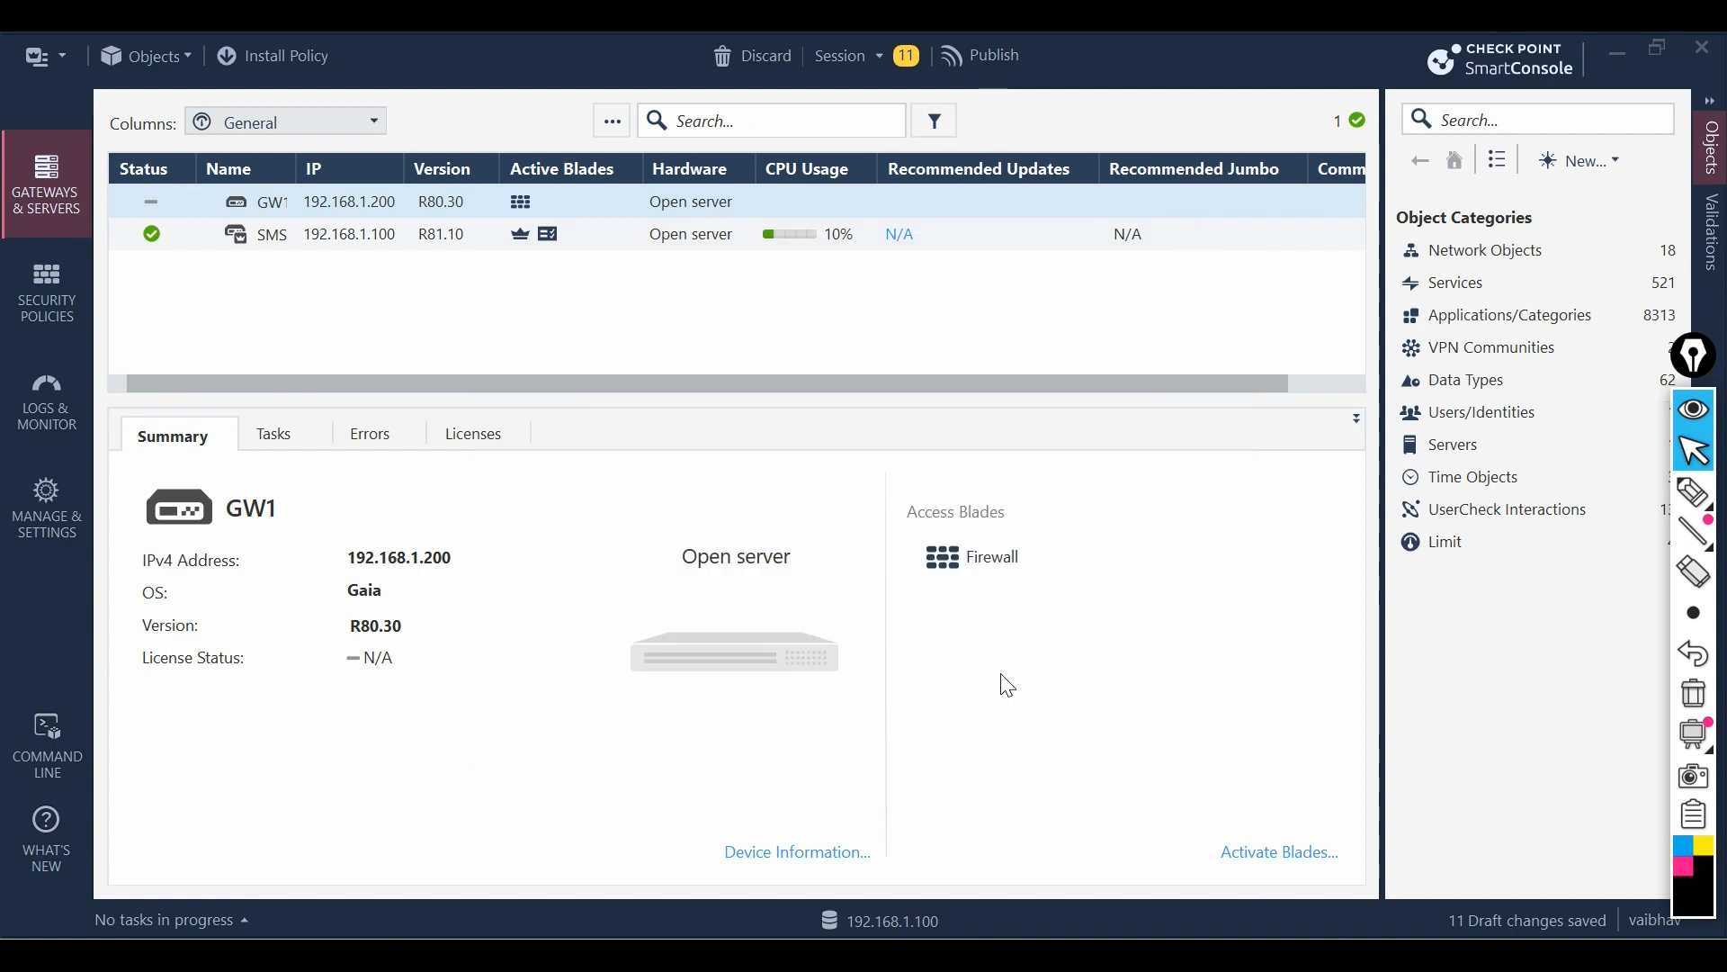